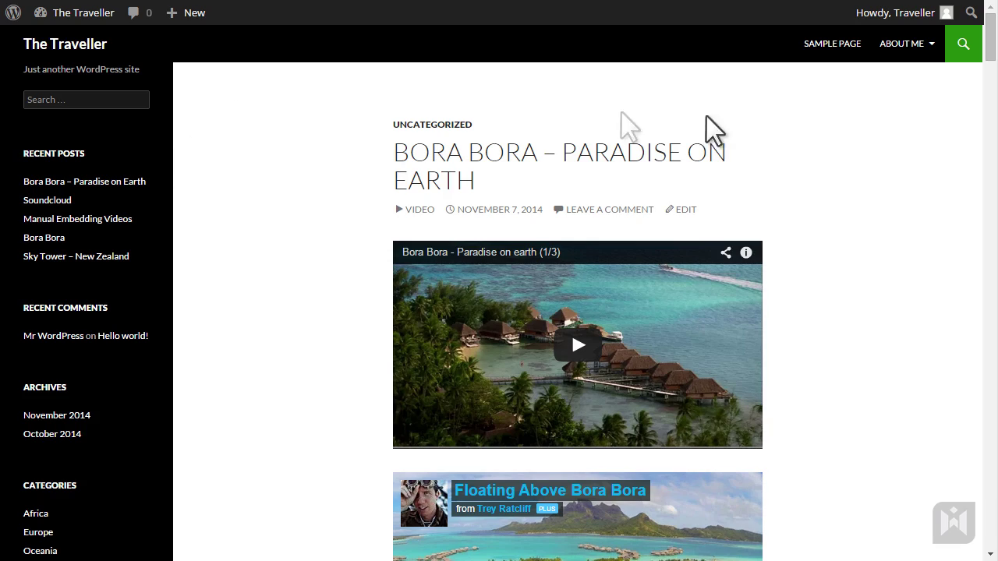
# Step: Look over the blog's home page down to its footer and open the site's Widgets management page
pyautogui.moveTo(990, 39)
pyautogui.mouseDown()
pyautogui.moveTo(986, 528)
pyautogui.moveTo(988, 39)
pyautogui.mouseUp()
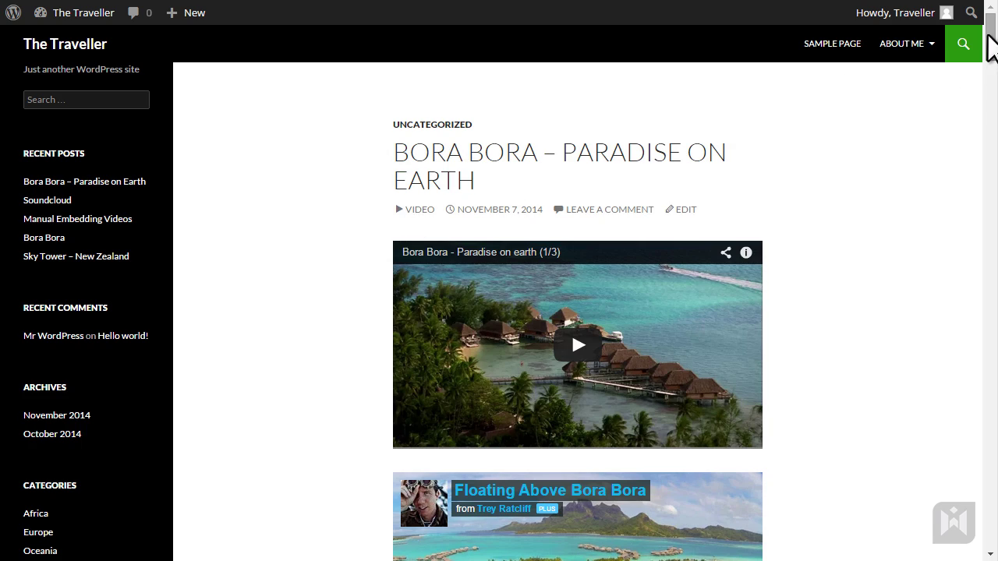
pyautogui.moveTo(989, 47); pyautogui.dragTo(989, 538)
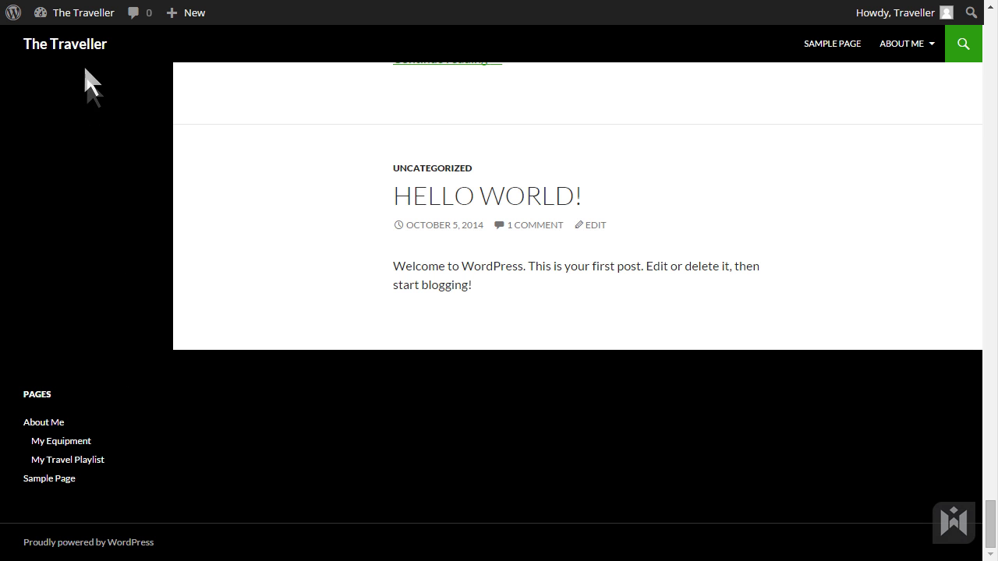
pyautogui.moveTo(97, 17)
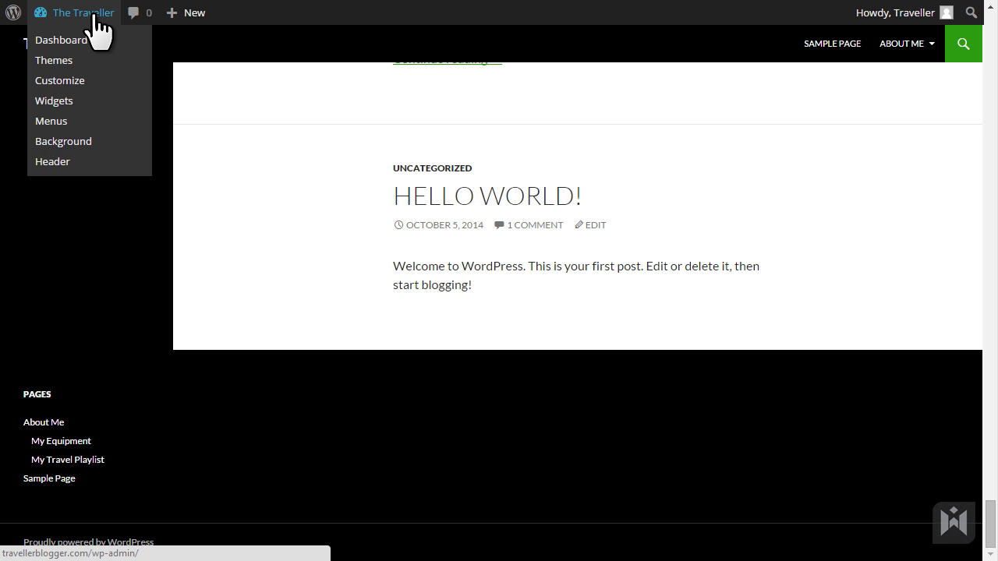
pyautogui.click(101, 100)
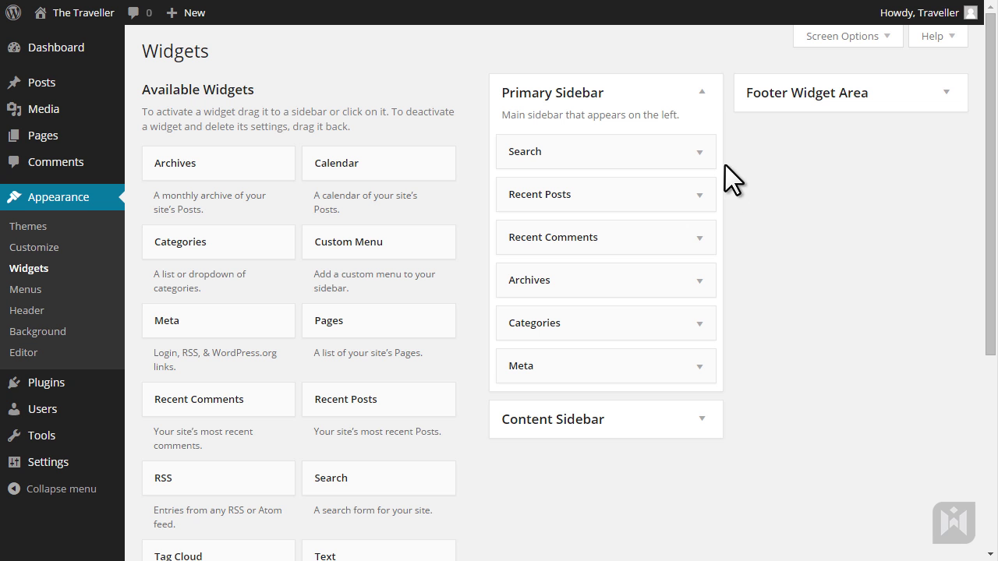
# Step: Review the available widgets, compare them with the live site, and look at the Primary Sidebar's Search widget settings
pyautogui.scroll(-3, 735, 247)
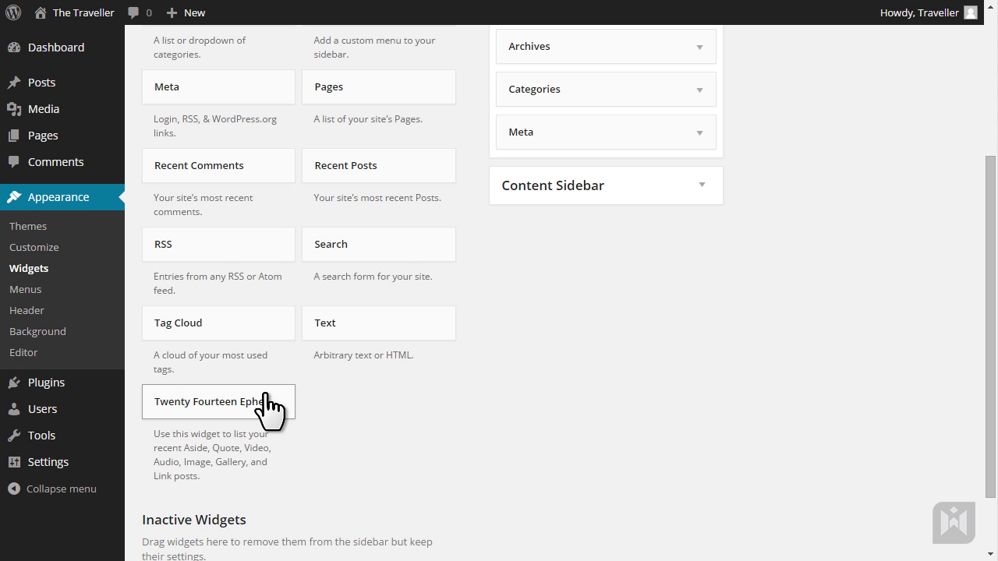
pyautogui.scroll(3, 764, 341)
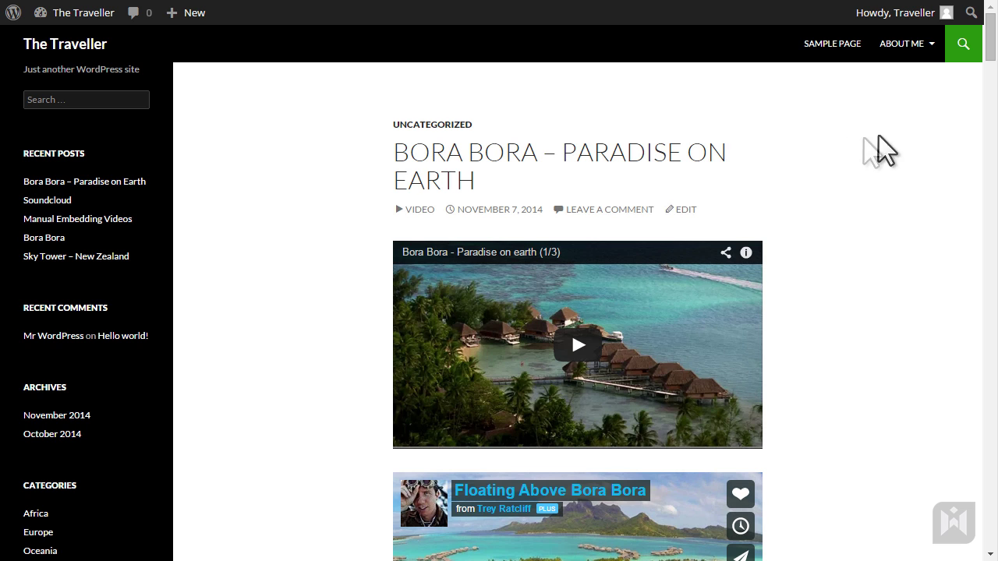
pyautogui.moveTo(990, 46); pyautogui.dragTo(990, 558)
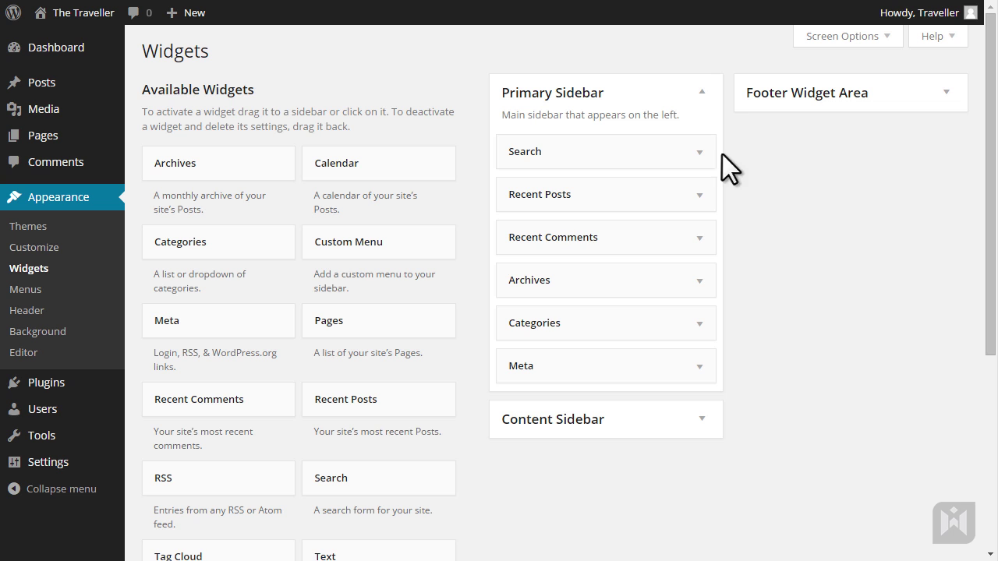
pyautogui.click(700, 154)
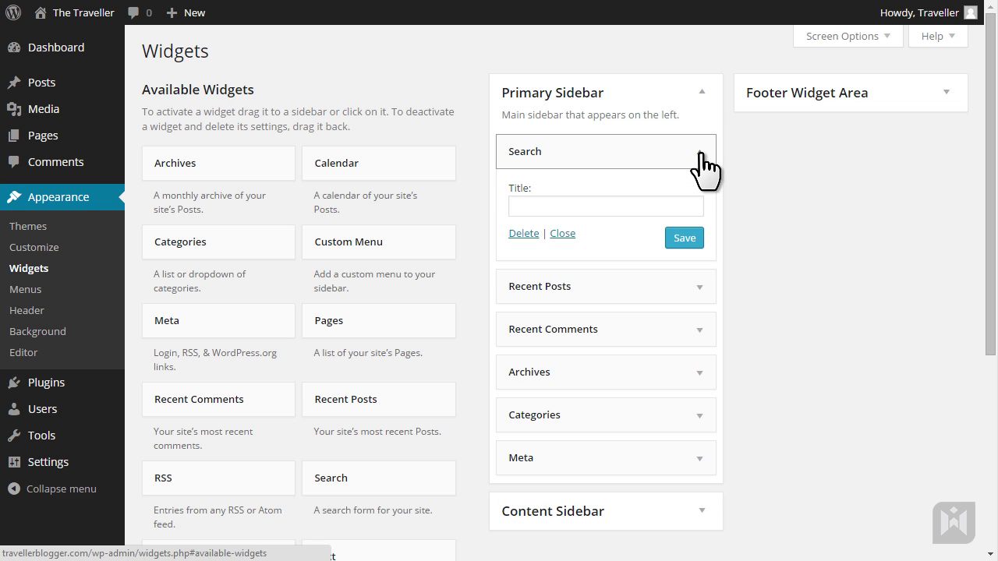
pyautogui.click(700, 153)
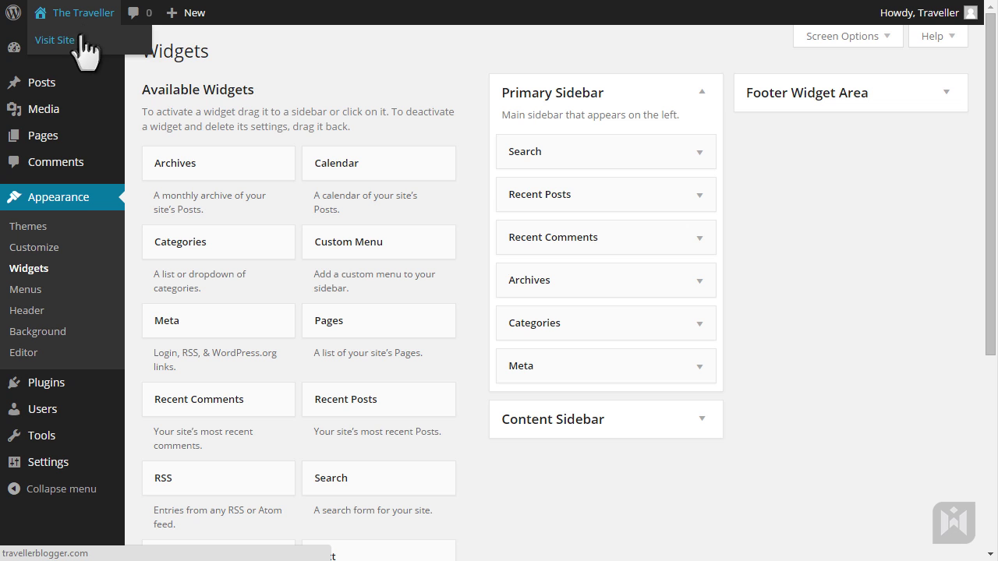
# Step: Open the live site separately and examine its sidebar widgets, including the search box
pyautogui.rightClick(81, 38)
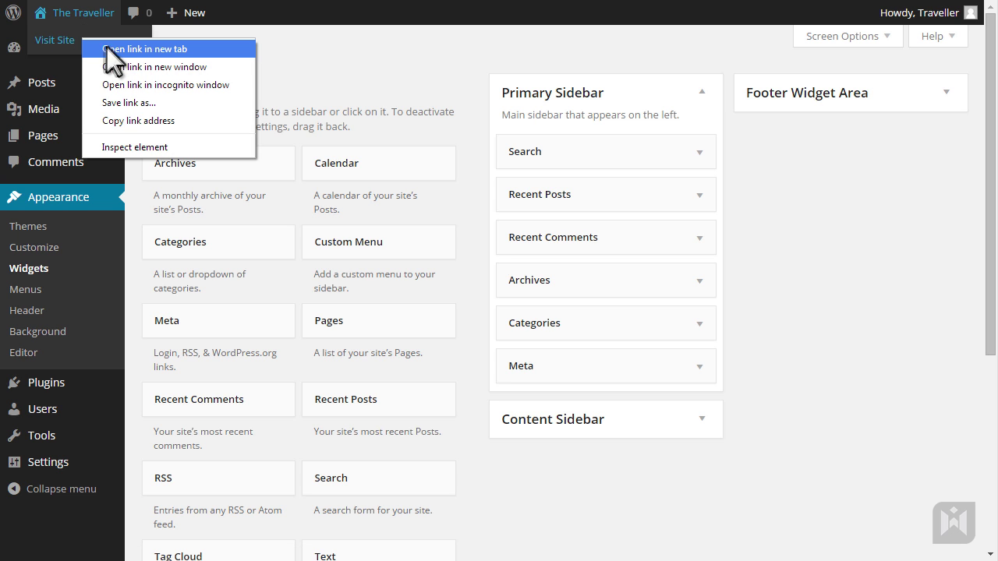
pyautogui.click(129, 48)
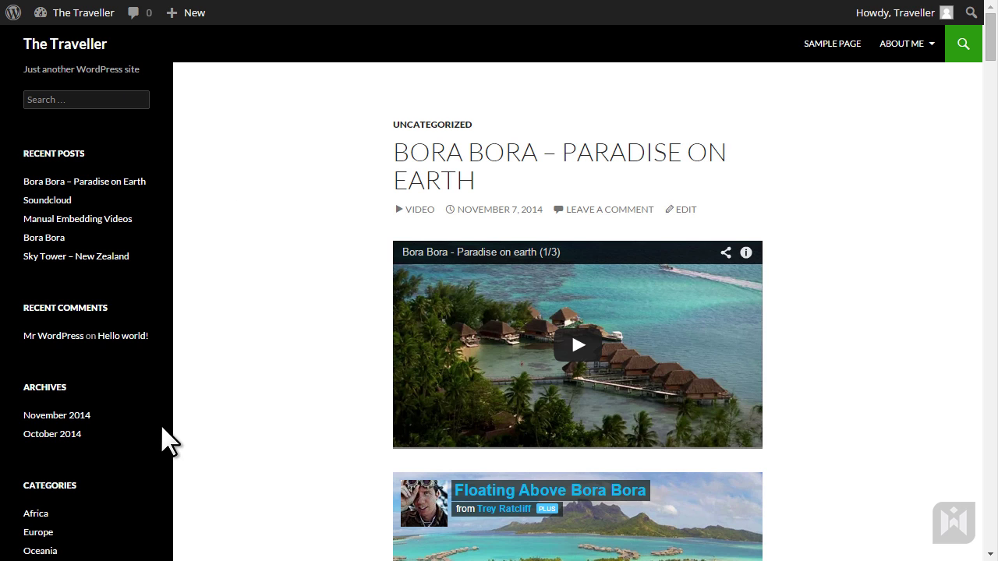
pyautogui.scroll(-2, 162, 505)
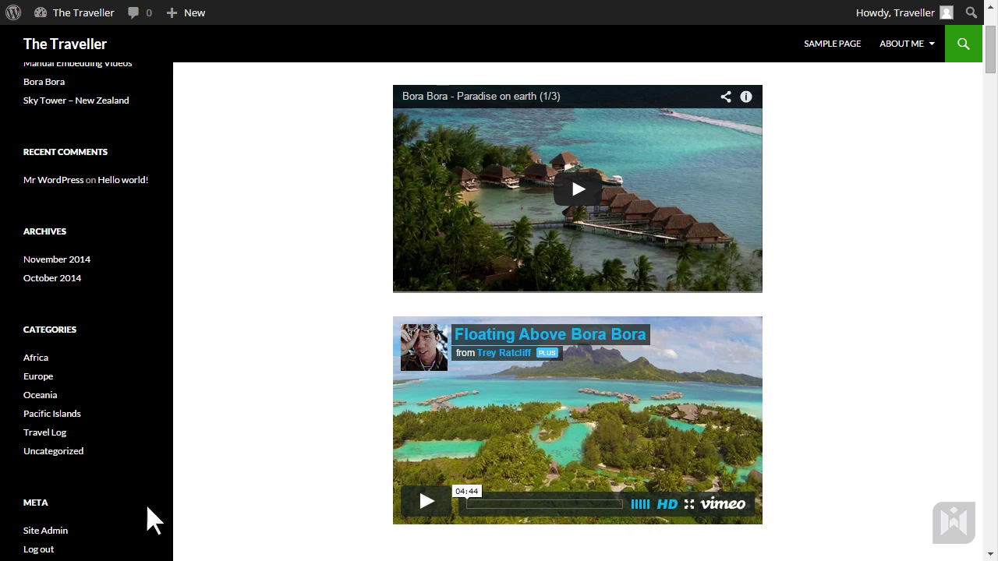
pyautogui.scroll(2, 211, 513)
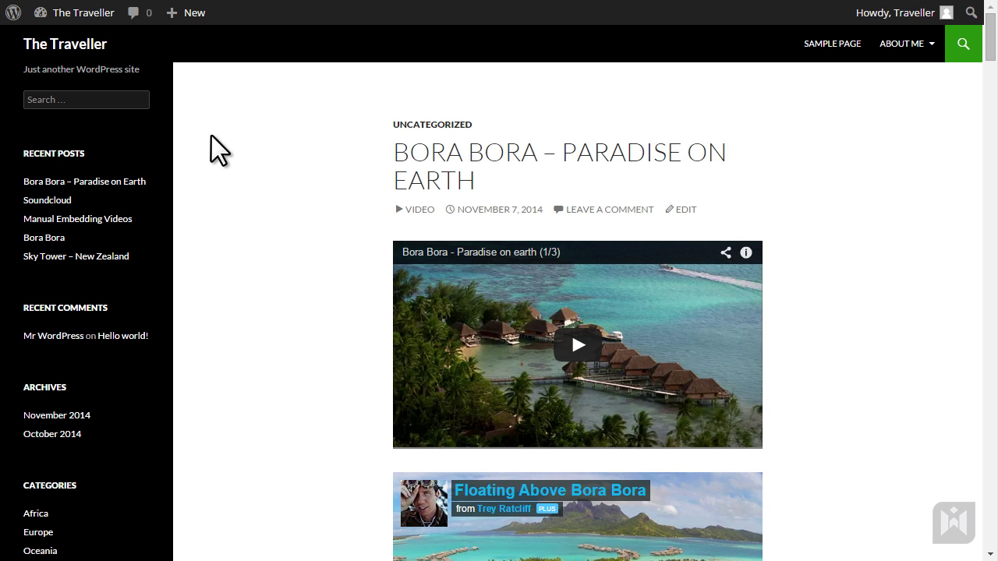
pyautogui.click(141, 100)
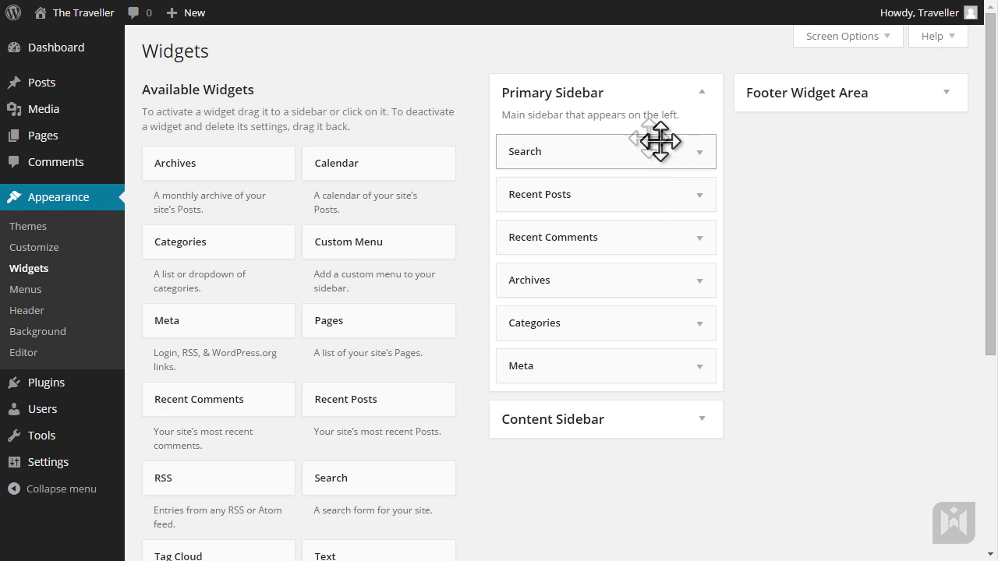
# Step: Give the Search widget in the Primary Sidebar the title "Search" and save it
pyautogui.click(699, 153)
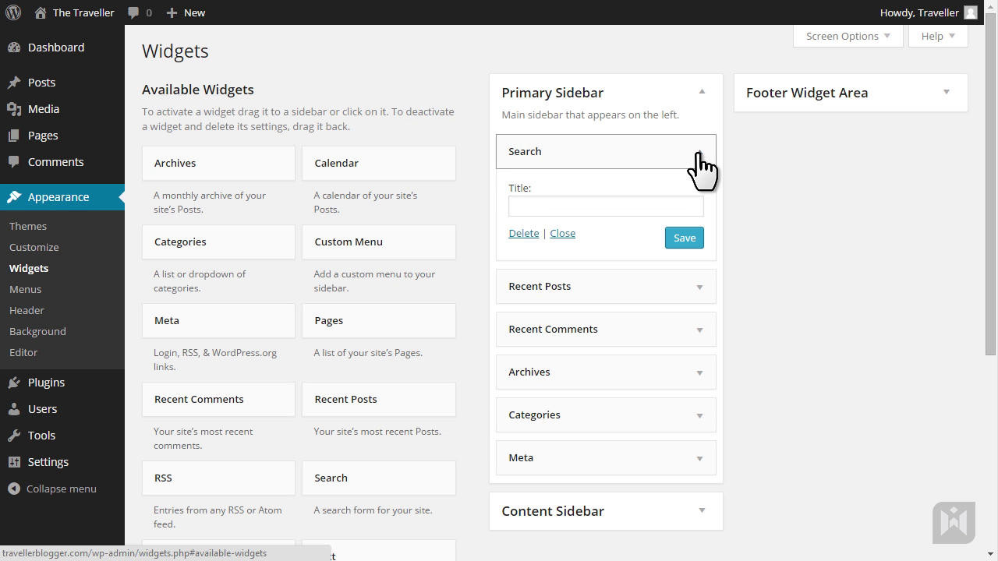
pyautogui.click(642, 204)
pyautogui.write('S')
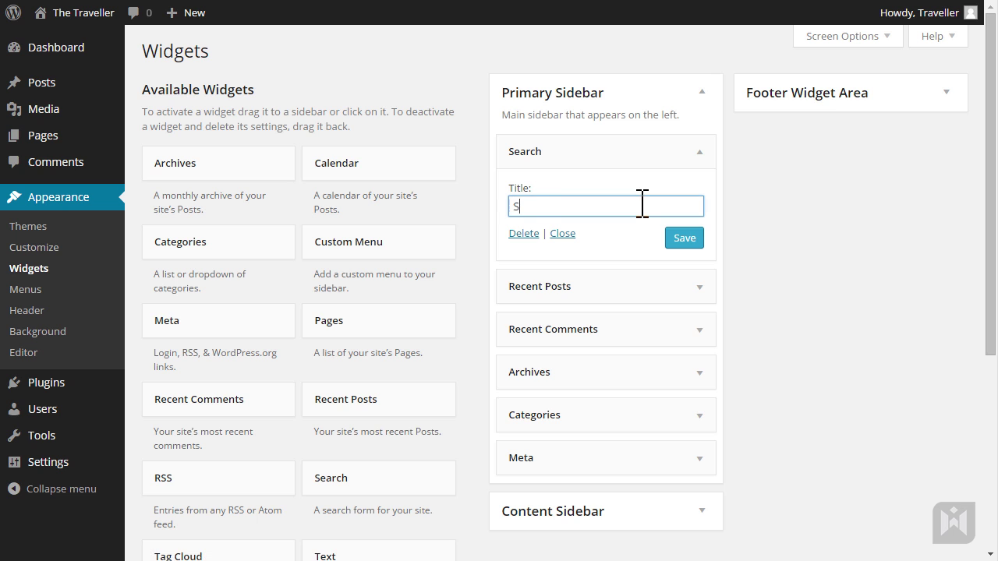
pyautogui.write('earch')
pyautogui.click(684, 238)
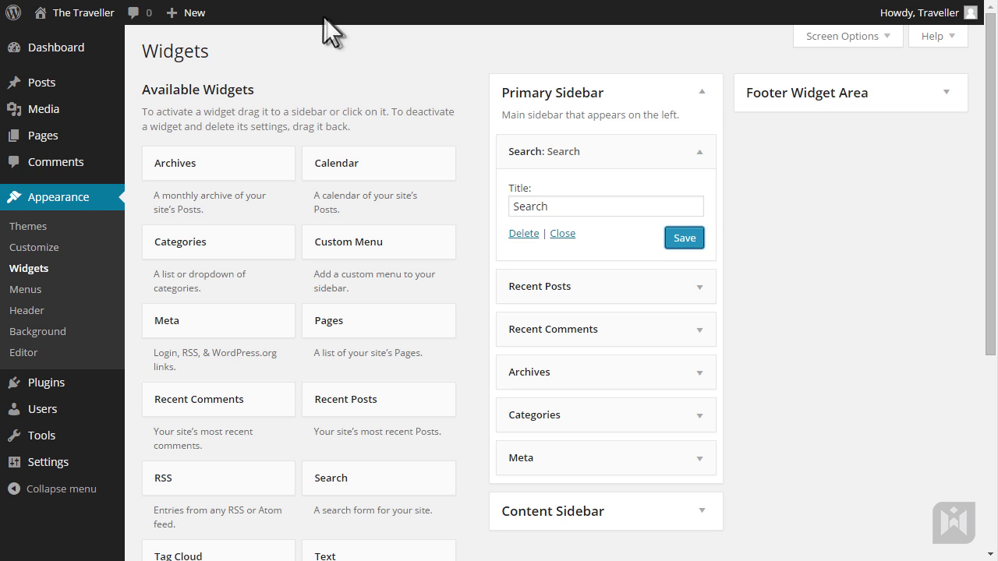
pyautogui.click(289, 1)
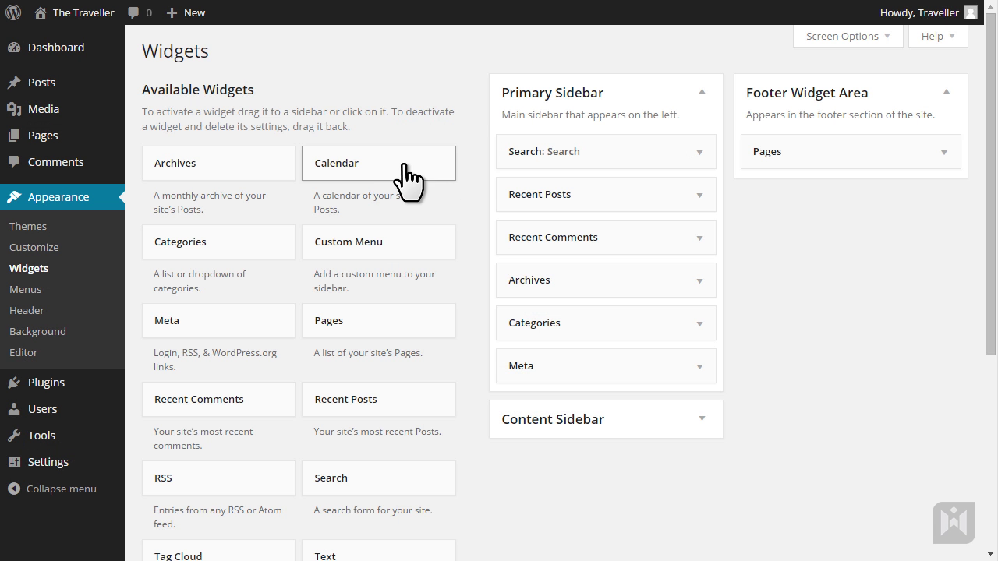
# Step: Add the Calendar widget to the Primary Sidebar and the Text widget to the Footer Widget Area
pyautogui.moveTo(408, 179); pyautogui.dragTo(601, 407)
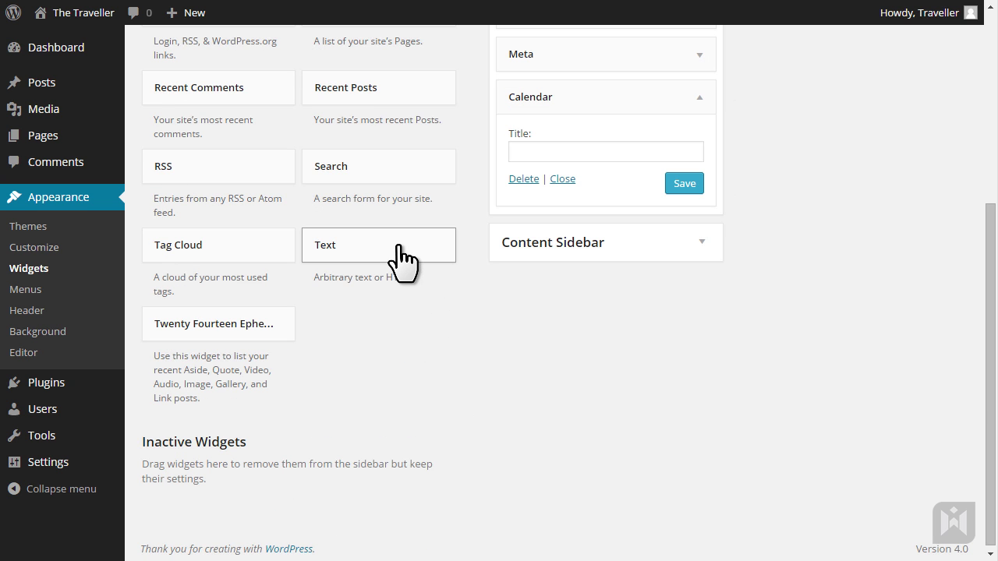
pyautogui.click(399, 251)
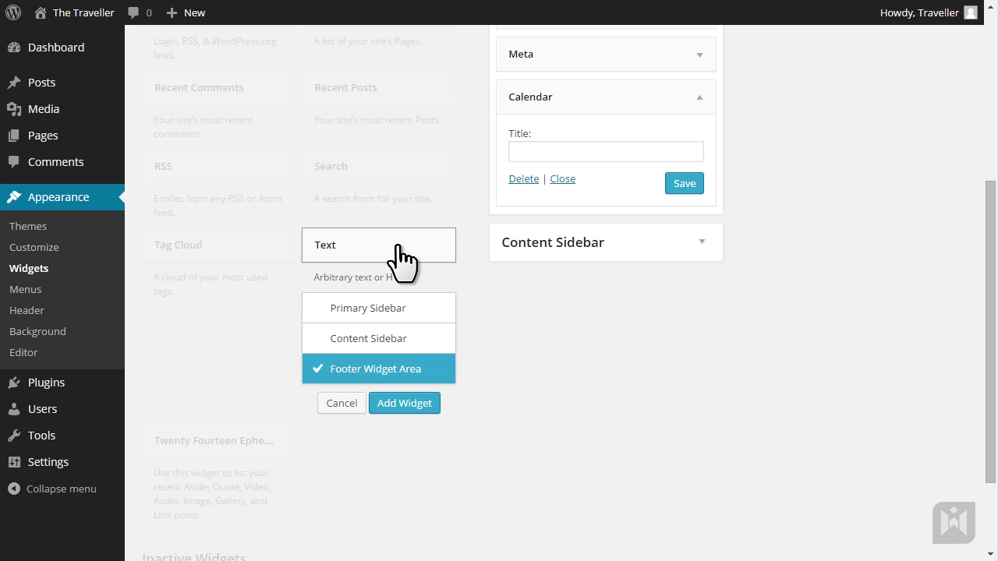
pyautogui.click(429, 404)
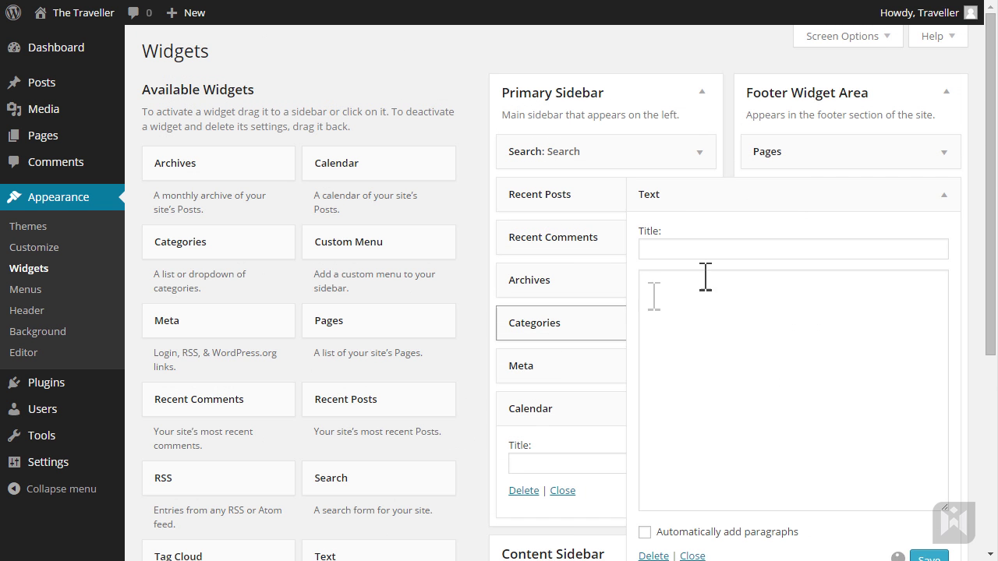
pyautogui.click(942, 196)
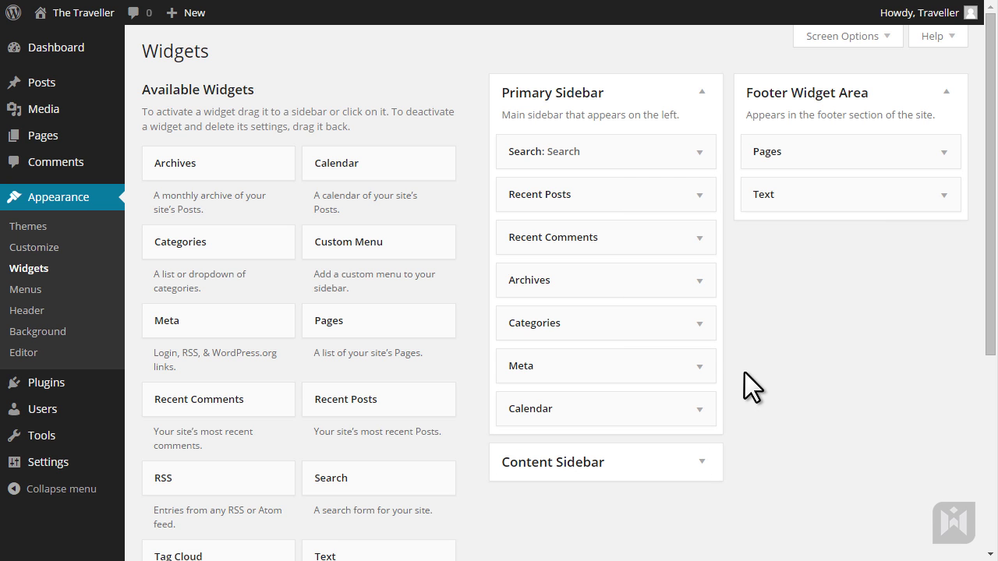
# Step: Place Meta below Calendar in the Primary Sidebar, and move Recent Posts, Recent Comments and Archives to the Footer Widget Area
pyautogui.moveTo(590, 374); pyautogui.dragTo(590, 421)
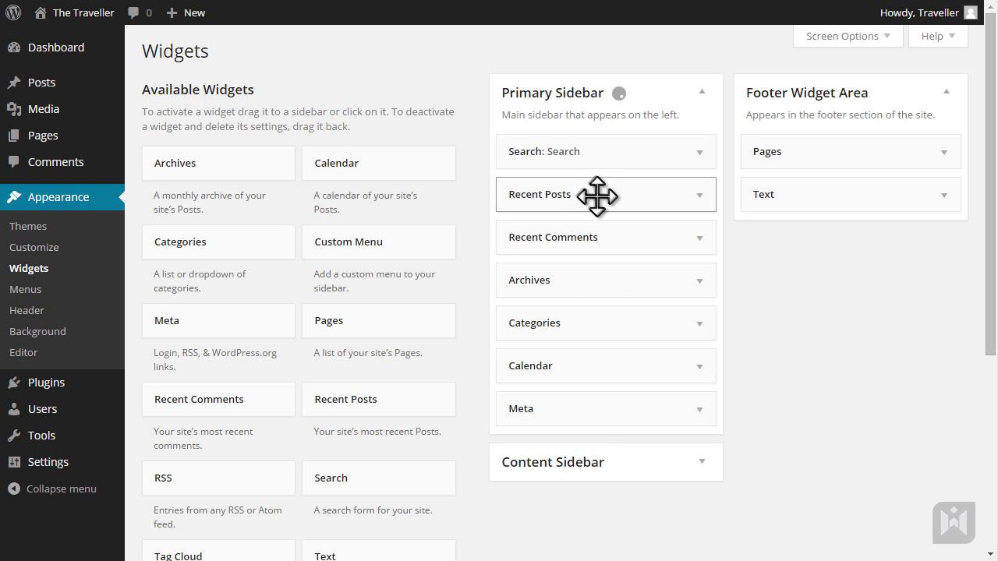
pyautogui.moveTo(597, 194); pyautogui.dragTo(857, 197)
pyautogui.moveTo(640, 200); pyautogui.dragTo(859, 234)
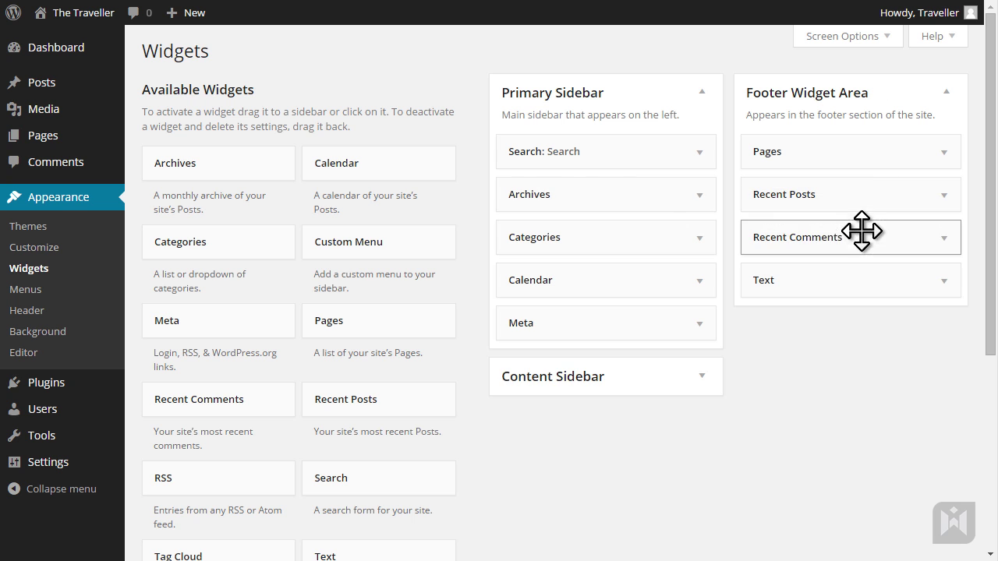
pyautogui.moveTo(652, 210); pyautogui.dragTo(857, 256)
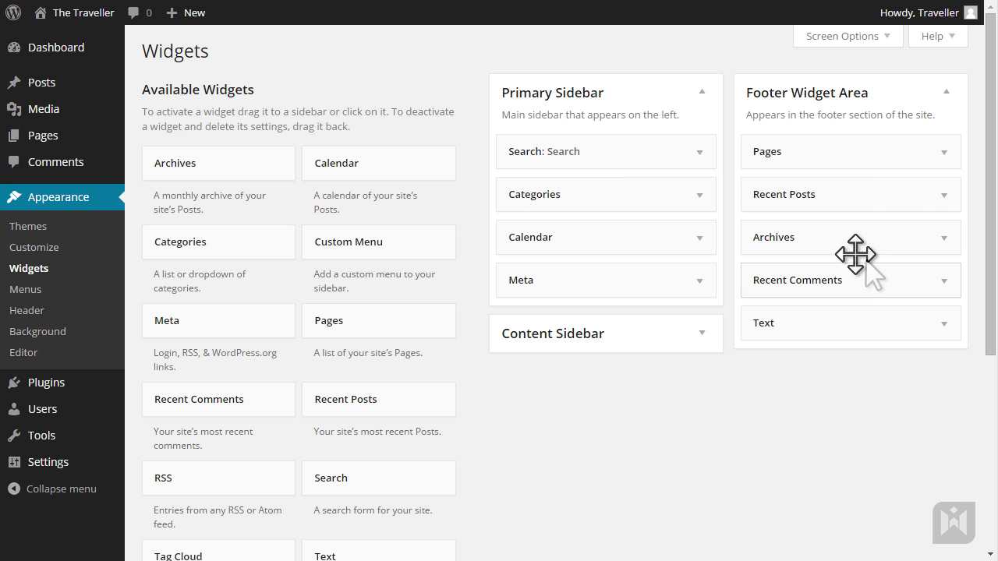
# Step: Remove the Pages and Text widgets from the Footer Widget Area
pyautogui.moveTo(849, 145); pyautogui.dragTo(886, 147)
pyautogui.click(944, 155)
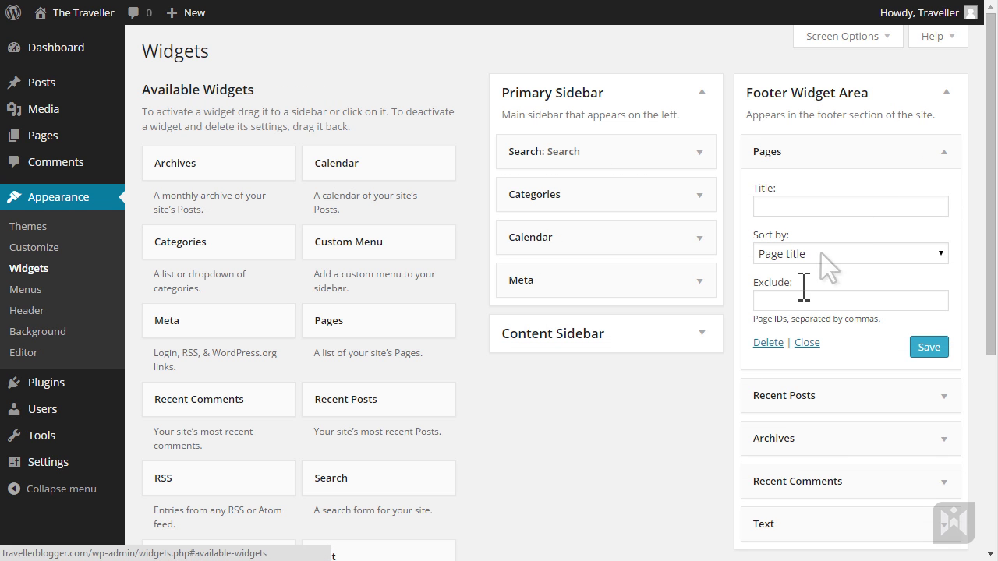
pyautogui.click(767, 343)
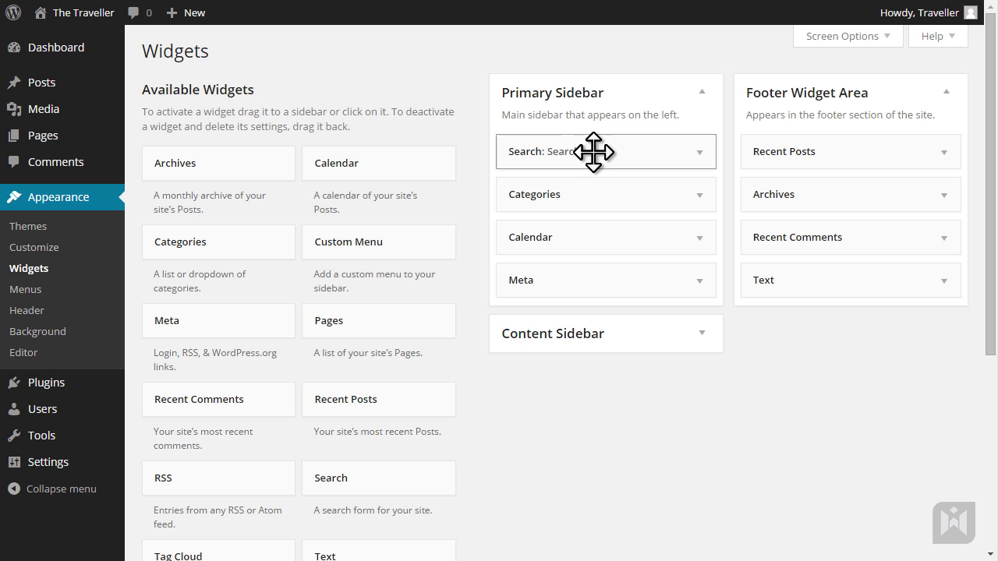
pyautogui.moveTo(593, 149); pyautogui.dragTo(612, 156)
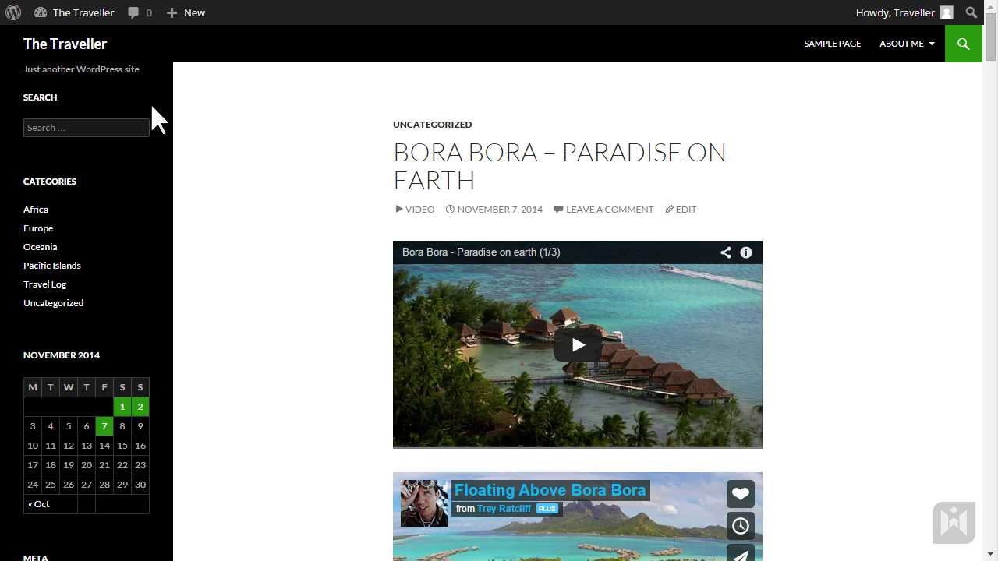
# Step: Check the rearranged sidebar and footer widgets on the live site
pyautogui.scroll(-2, 168, 204)
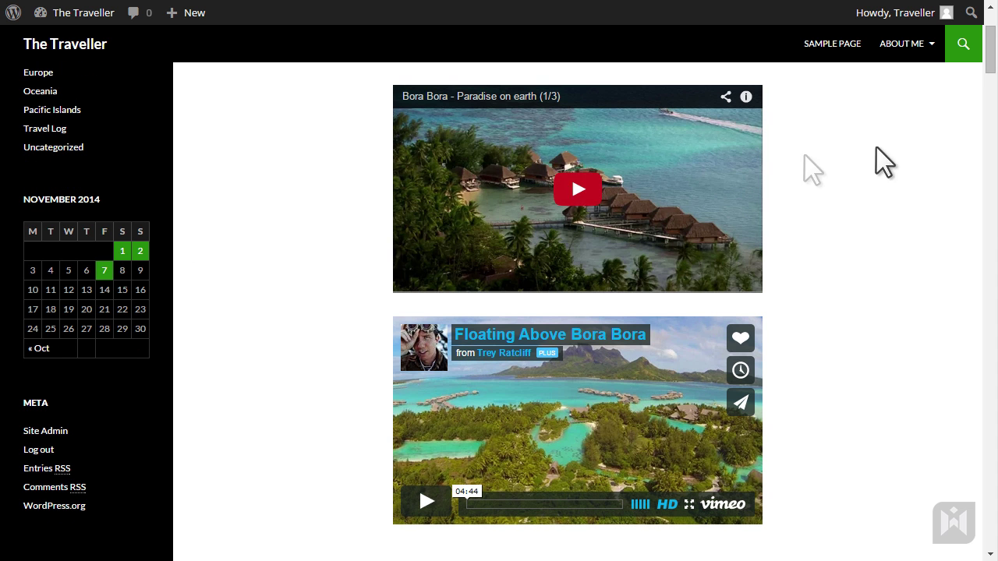
pyautogui.moveTo(991, 78); pyautogui.dragTo(974, 553)
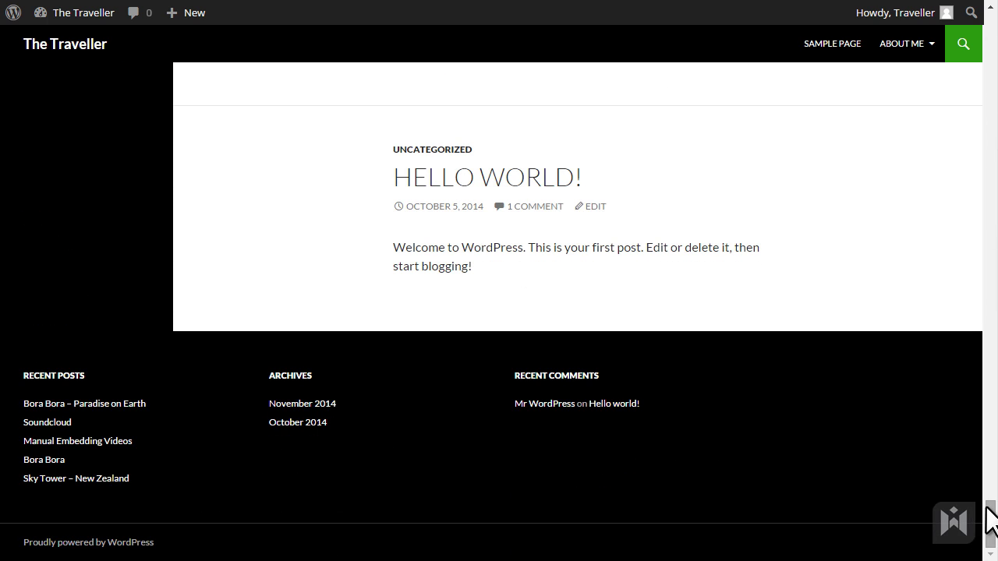
pyautogui.moveTo(987, 519); pyautogui.dragTo(990, 6)
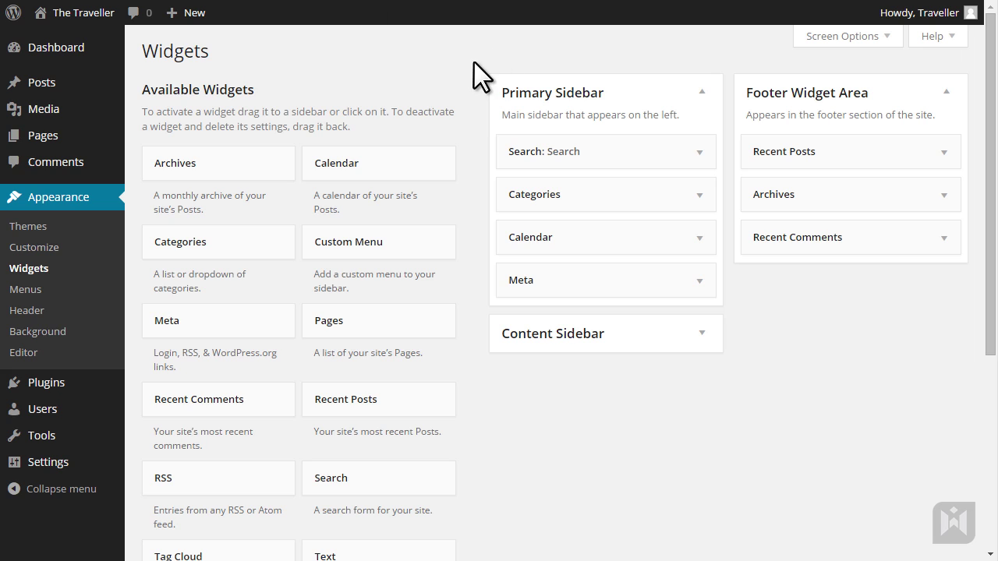
# Step: Add a Twenty Fourteen Ephemera widget to the Content Sidebar, titled Videos and showing 2 Video format posts, and save it
pyautogui.scroll(-2, 472, 62)
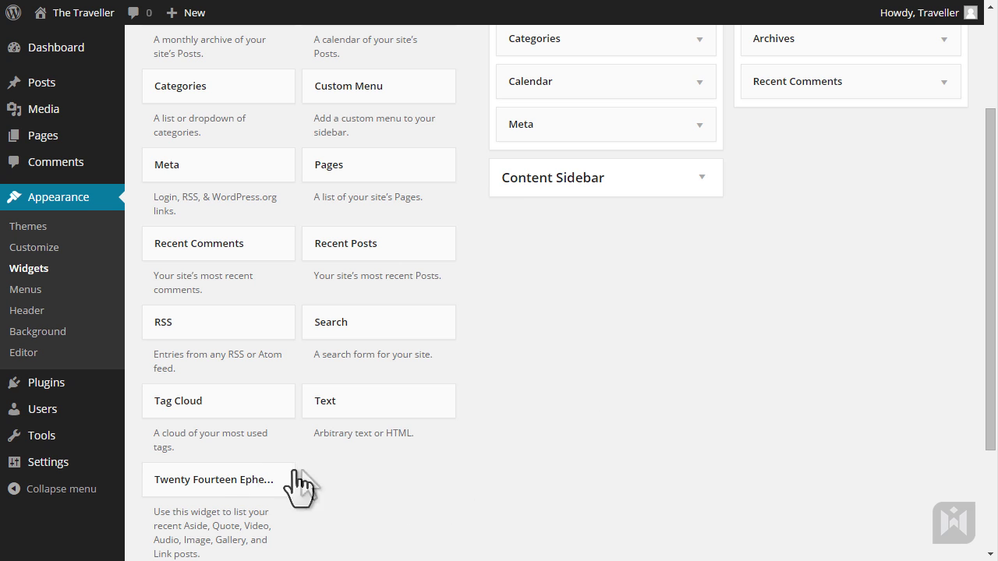
pyautogui.moveTo(226, 487); pyautogui.dragTo(606, 187)
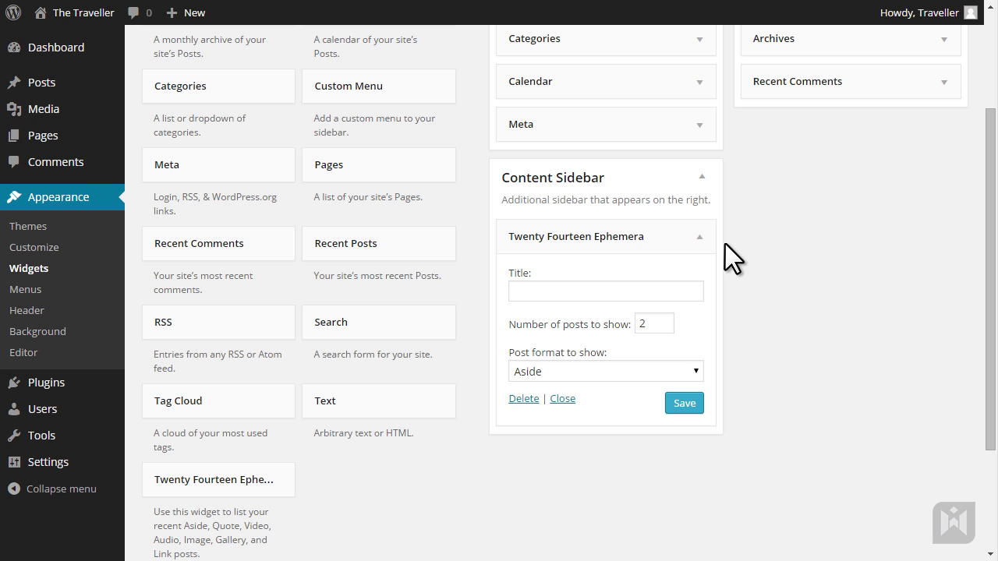
pyautogui.click(685, 290)
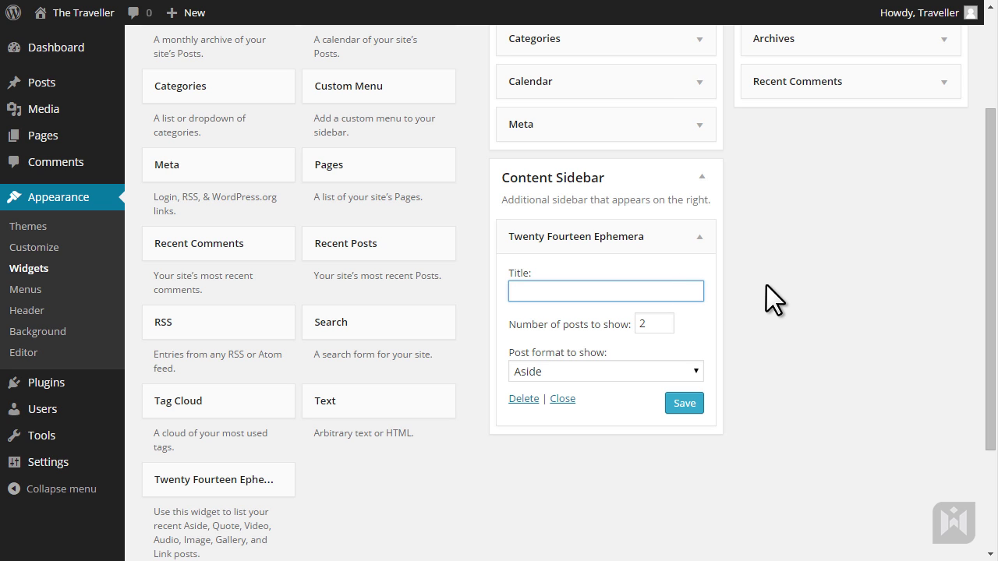
pyautogui.write('Videos')
pyautogui.click(659, 328)
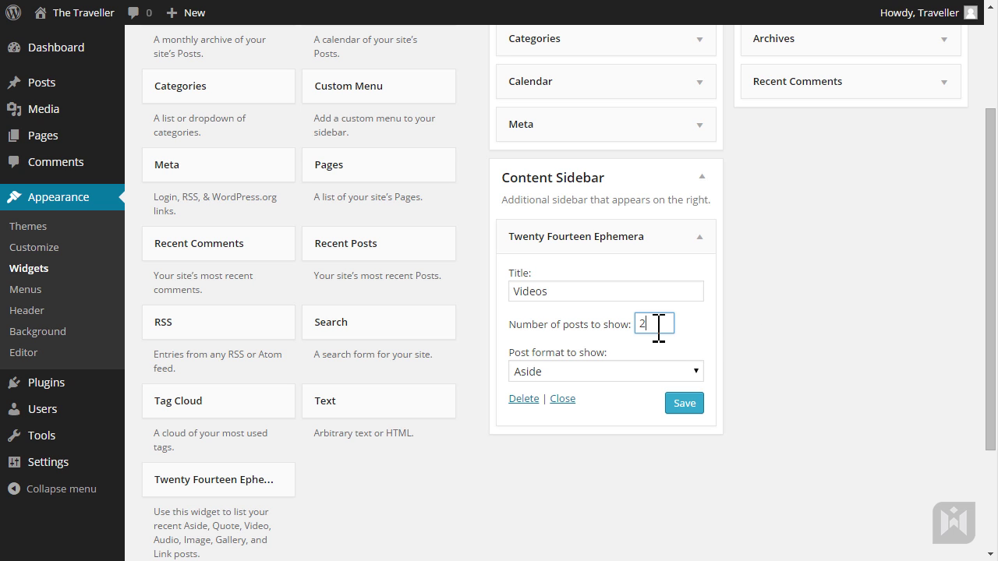
pyautogui.click(644, 373)
pyautogui.click(608, 417)
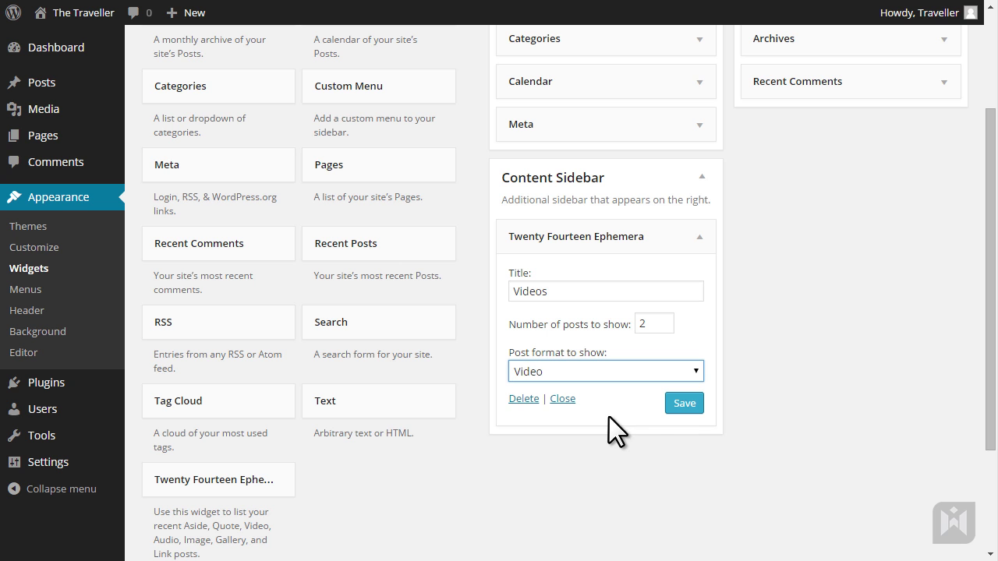
pyautogui.click(677, 407)
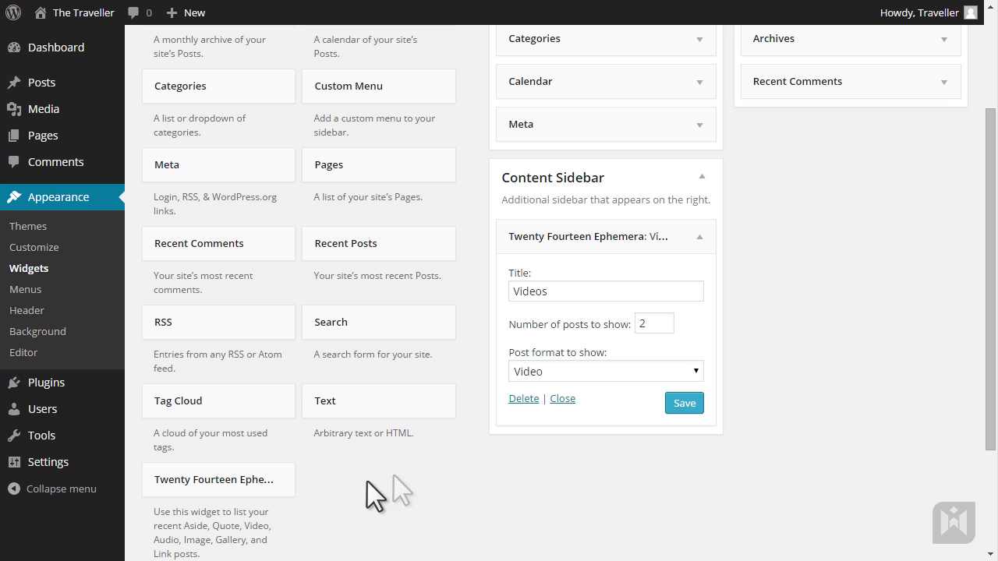
# Step: Add a second Twenty Fourteen Ephemera widget below Videos, title it Audio, set its post format to Audio and save it
pyautogui.moveTo(234, 483); pyautogui.dragTo(600, 430)
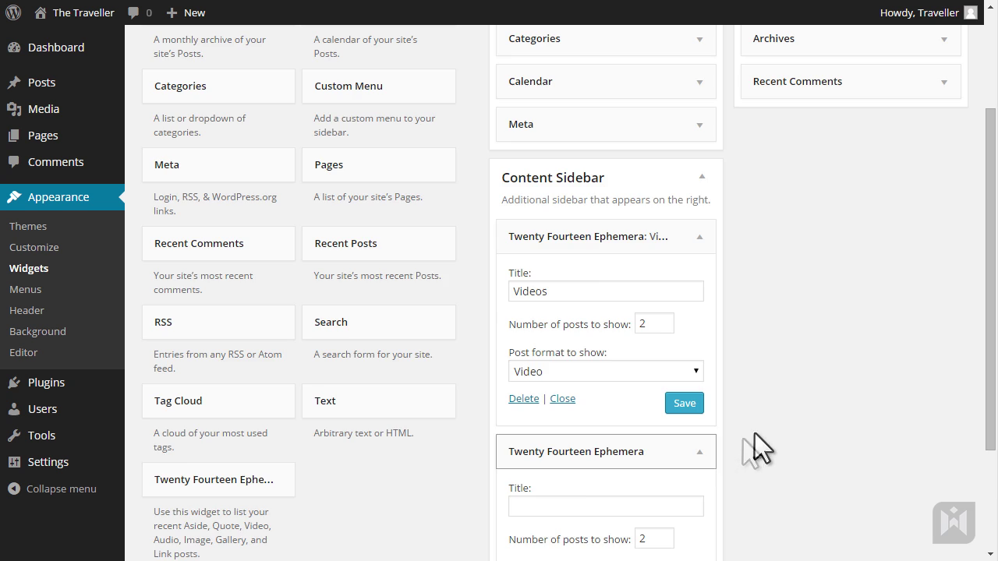
pyautogui.scroll(-2, 754, 421)
pyautogui.click(639, 350)
pyautogui.write('Audio')
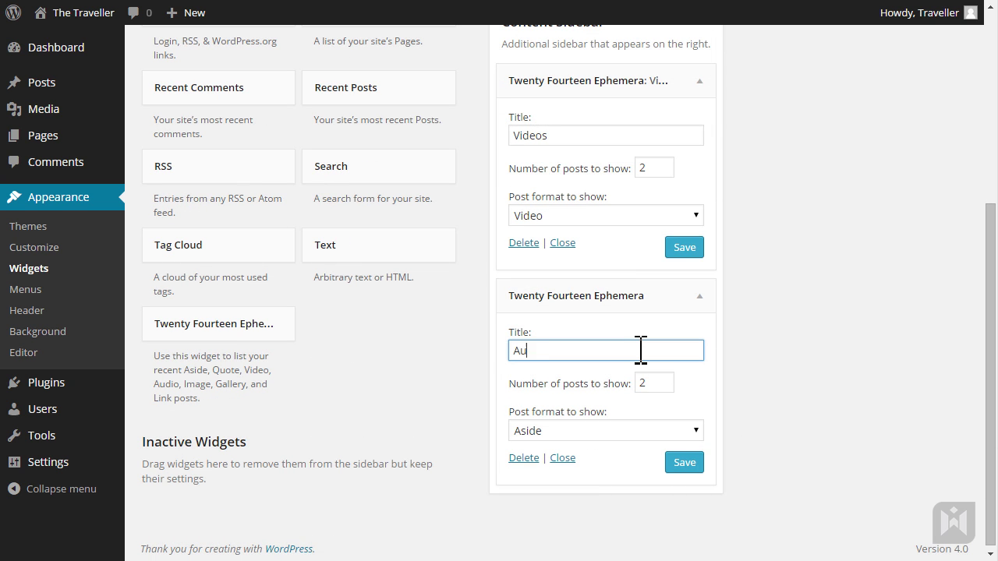
pyautogui.click(592, 436)
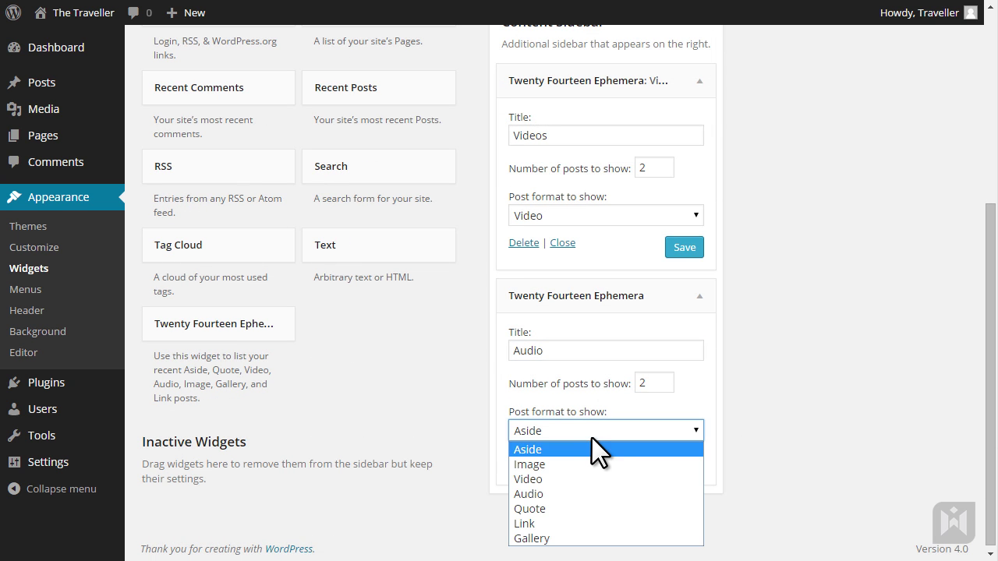
pyautogui.click(600, 493)
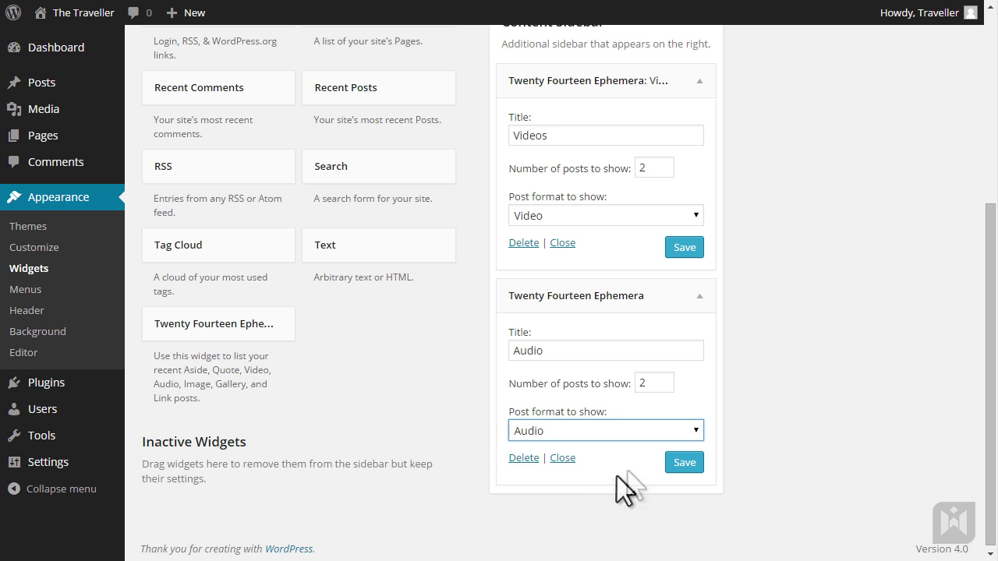
pyautogui.click(672, 465)
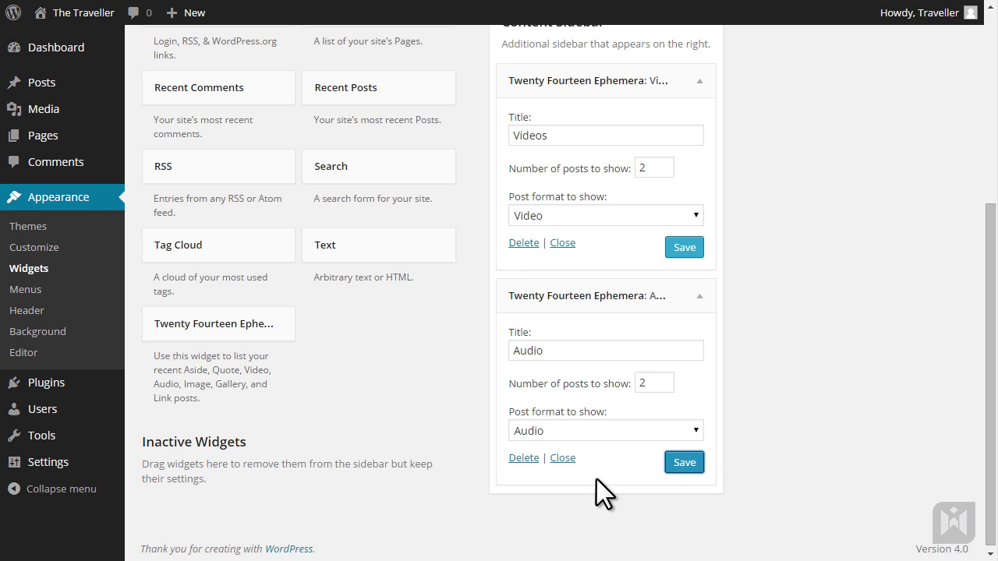
# Step: Check the Videos and Audio widgets of the Content Sidebar on the live site
pyautogui.click(261, 1)
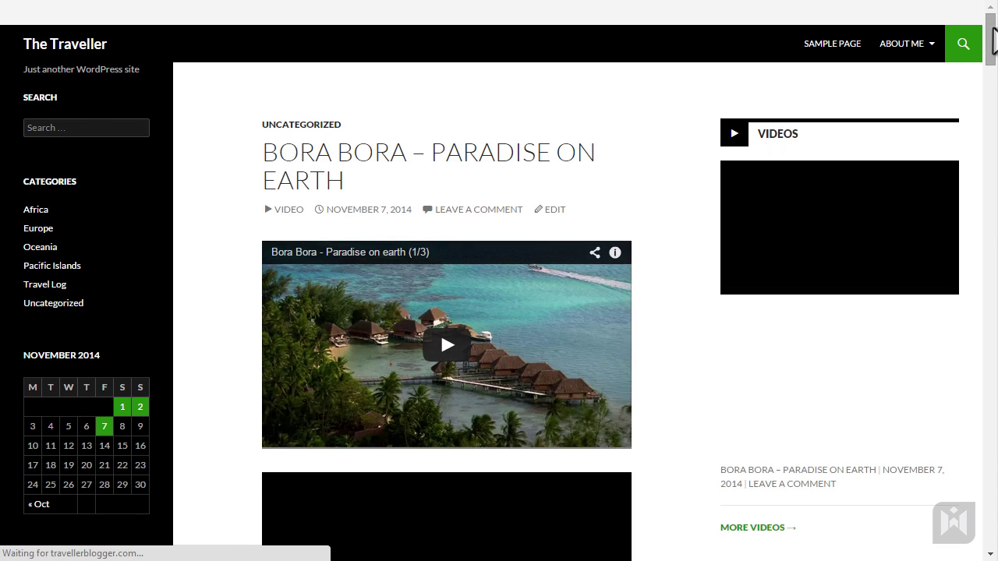
pyautogui.scroll(-5, 989, 45)
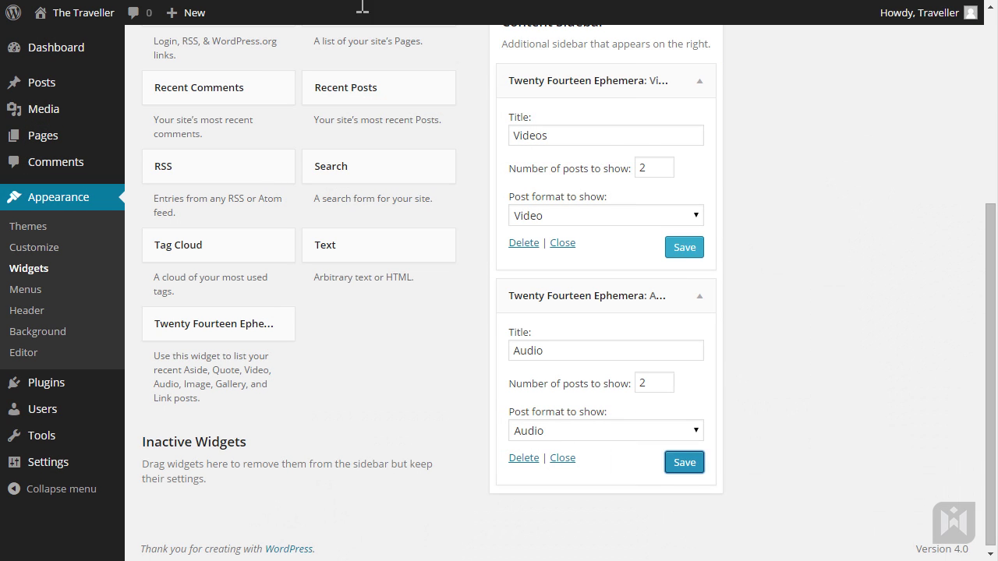
# Step: Collapse the Audio and Videos widgets in the Content Sidebar
pyautogui.click(696, 295)
pyautogui.click(699, 82)
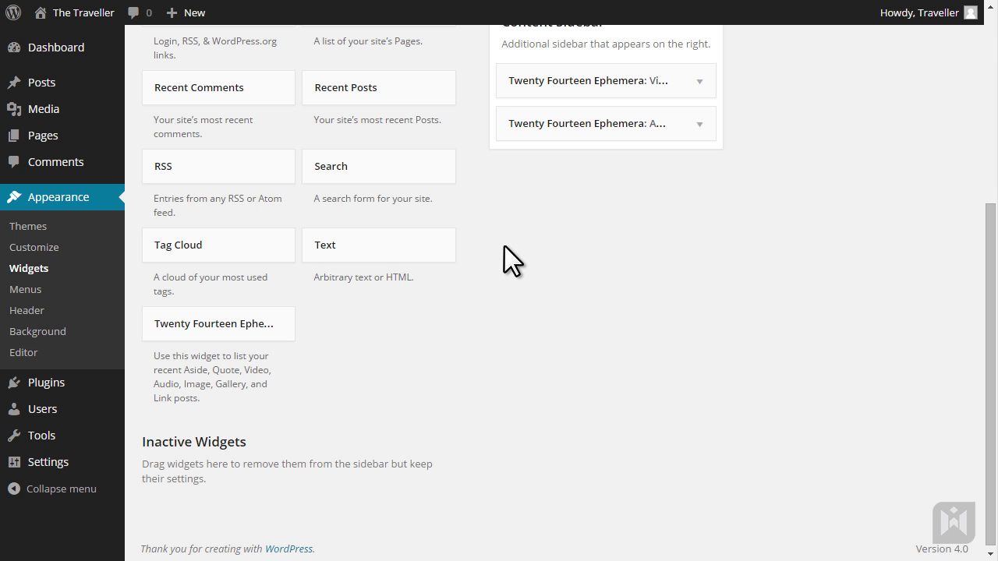
pyautogui.scroll(1, 488, 251)
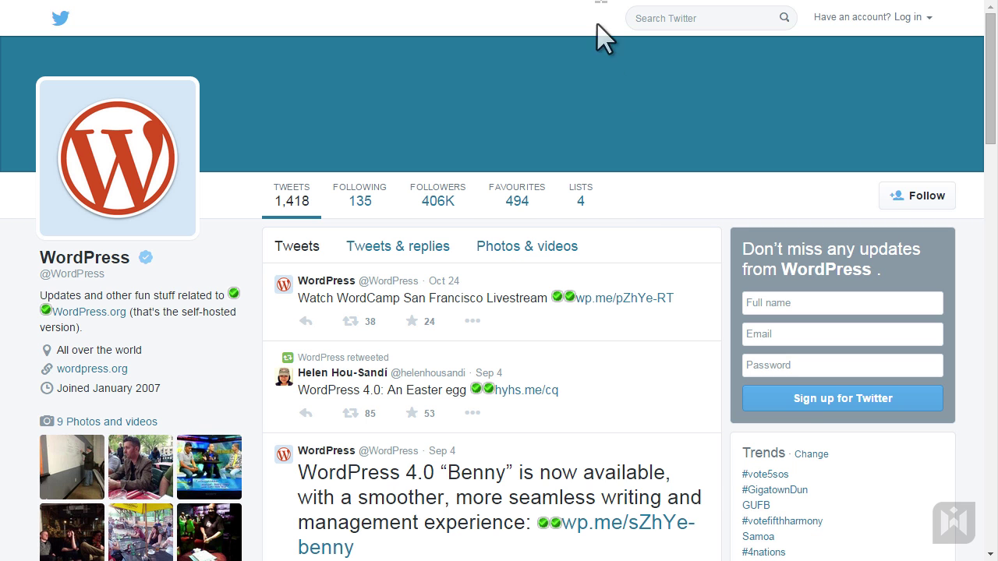
# Step: Copy the embed code of the WordPress 4.0 “Benny” tweet from the WordPress Twitter page
pyautogui.scroll(-3, 668, 147)
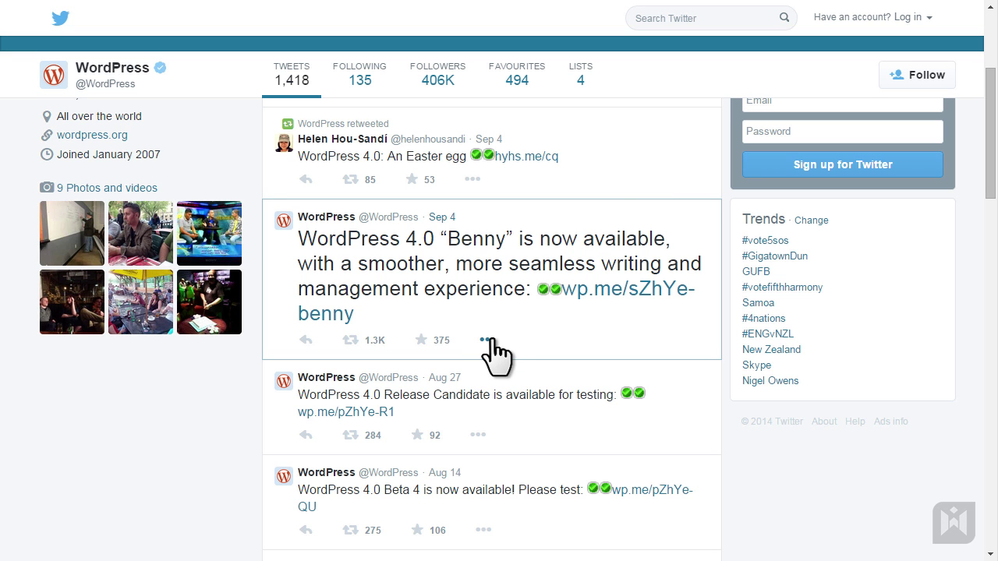
pyautogui.click(529, 371)
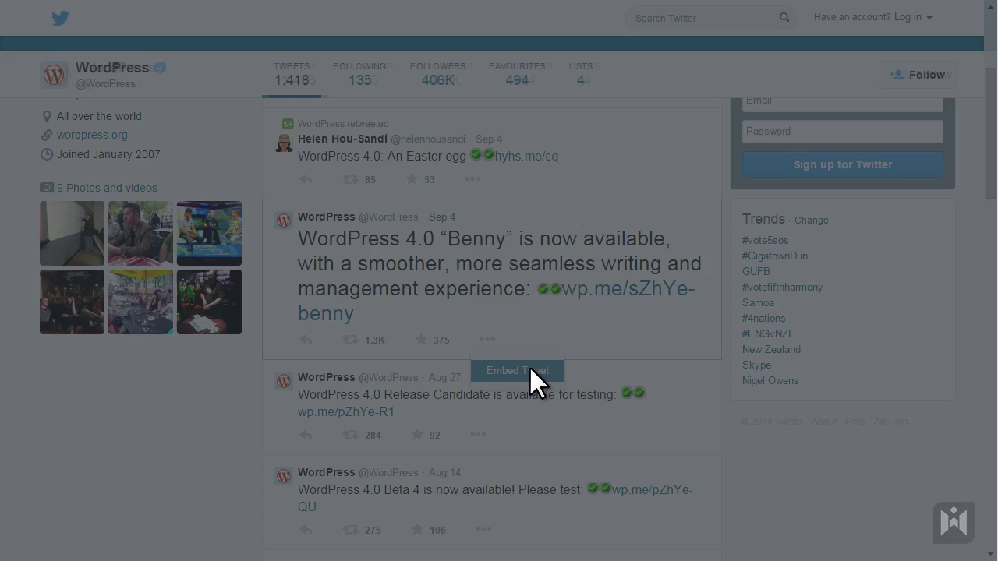
pyautogui.rightClick(493, 156)
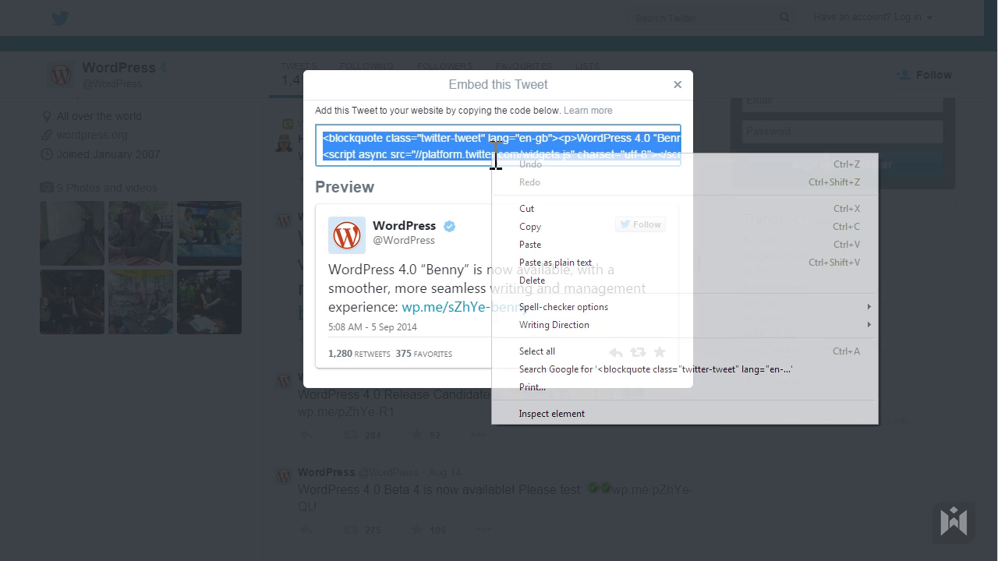
pyautogui.click(535, 226)
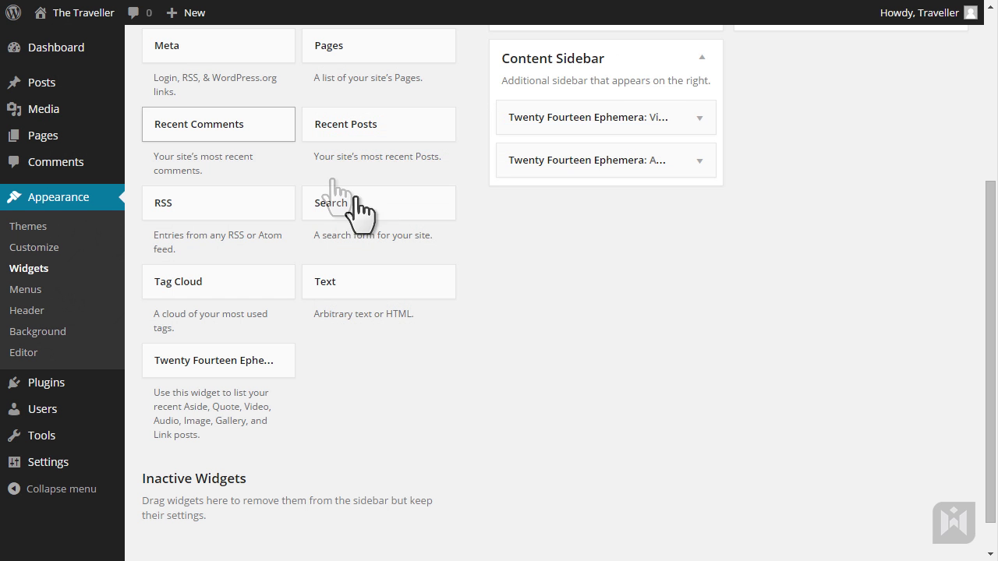
# Step: Add a Text widget titled "Tweets from WordPress" at the end of the Content Sidebar, paste in the tweet embed code, and save and collapse it
pyautogui.moveTo(343, 289); pyautogui.dragTo(542, 228)
pyautogui.click(531, 253)
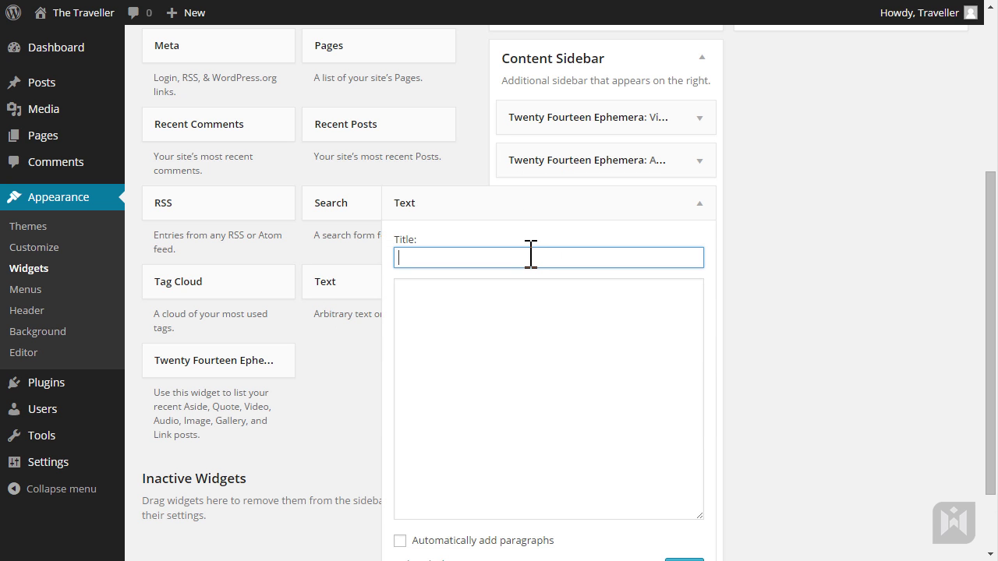
pyautogui.write('Tweets from WordPress')
pyautogui.click(606, 335)
pyautogui.hotkey('ctrl', 'v')
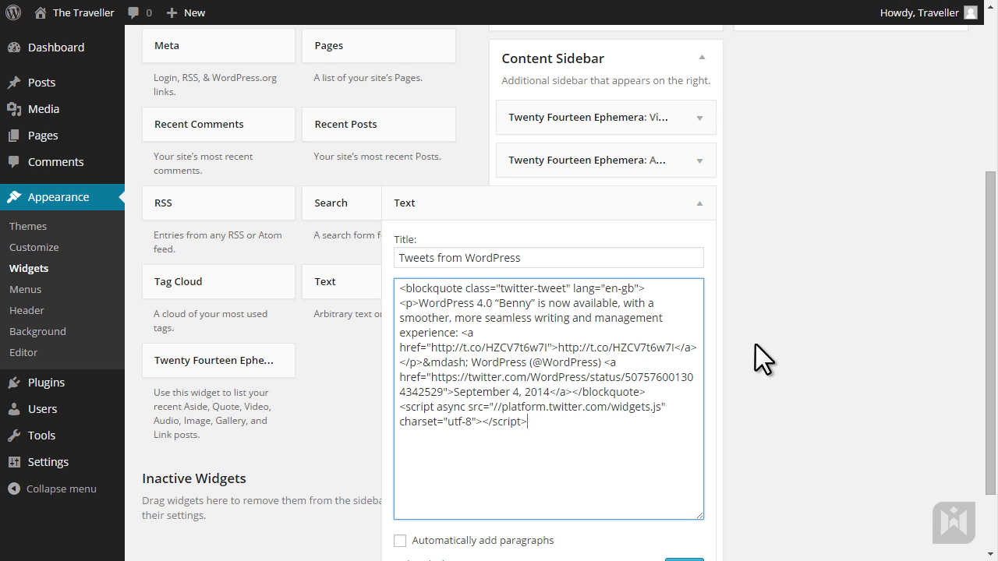
pyautogui.scroll(-1, 755, 345)
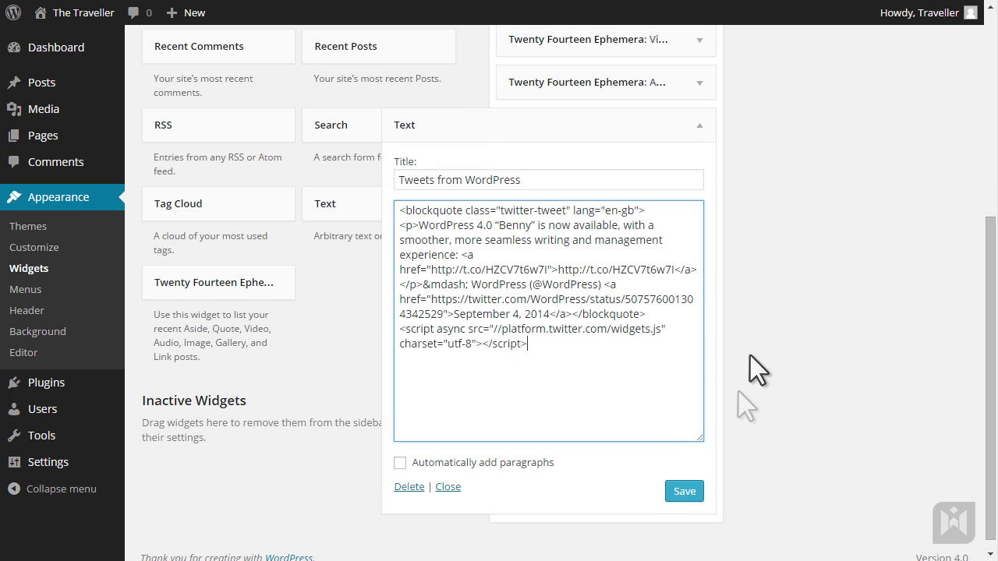
pyautogui.click(684, 491)
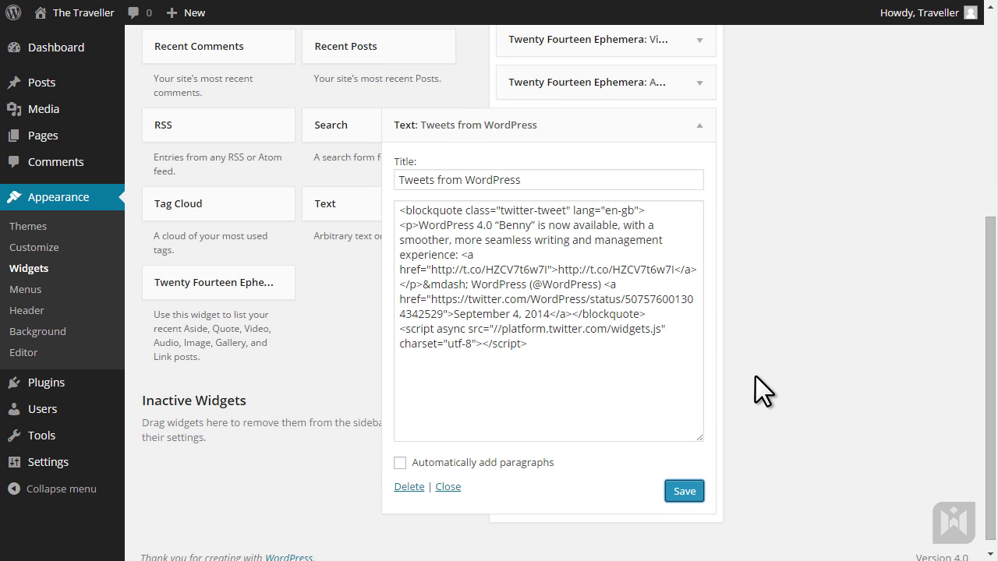
pyautogui.click(697, 131)
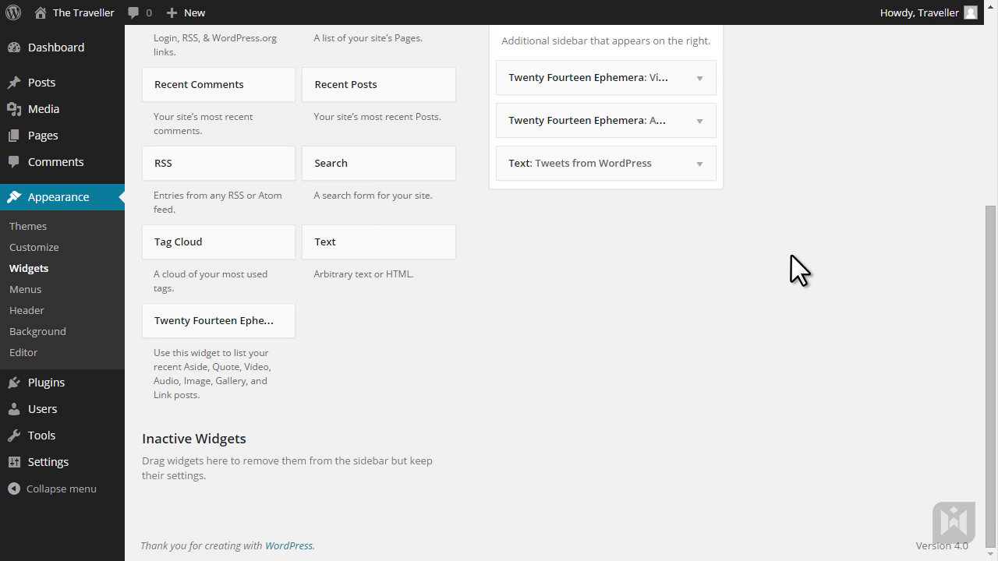
# Step: Title the footer's Text widget "Copyright© 2014 Traveller Blog", fill in the notice prohibiting unauthorized distribution of the site's content, and save it
pyautogui.scroll(4, 779, 320)
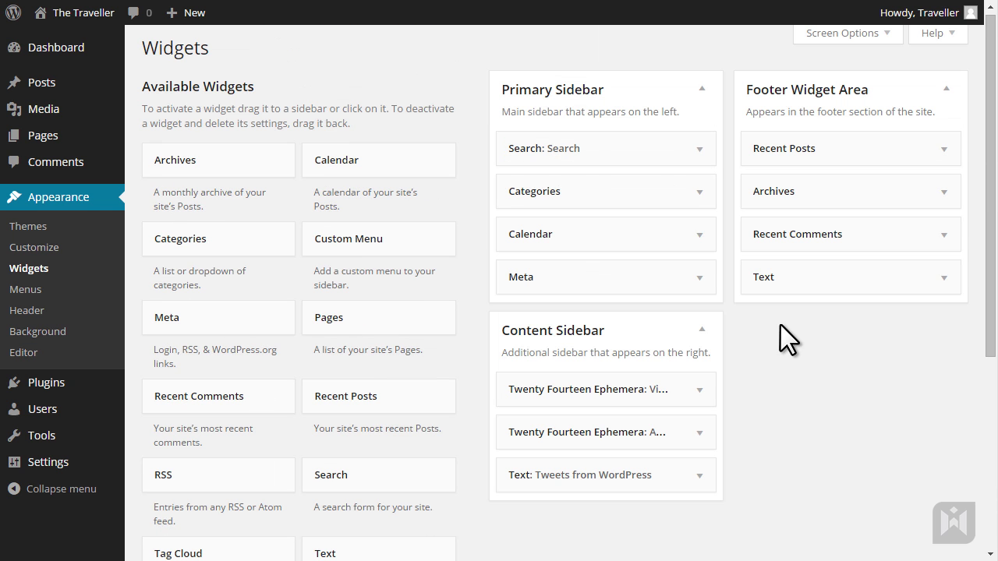
pyautogui.click(944, 278)
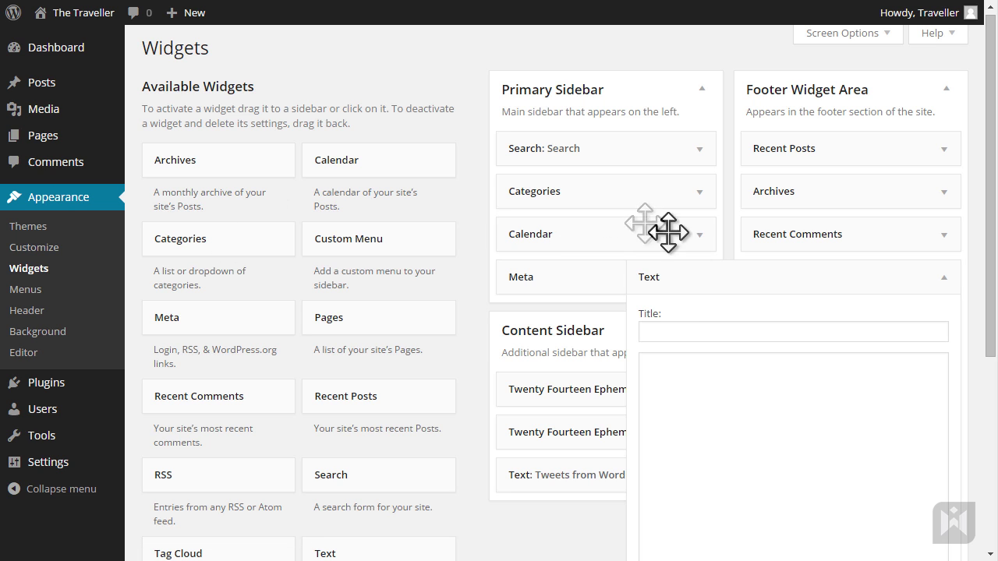
pyautogui.click(681, 332)
pyautogui.hotkey('ctrl', 'v')
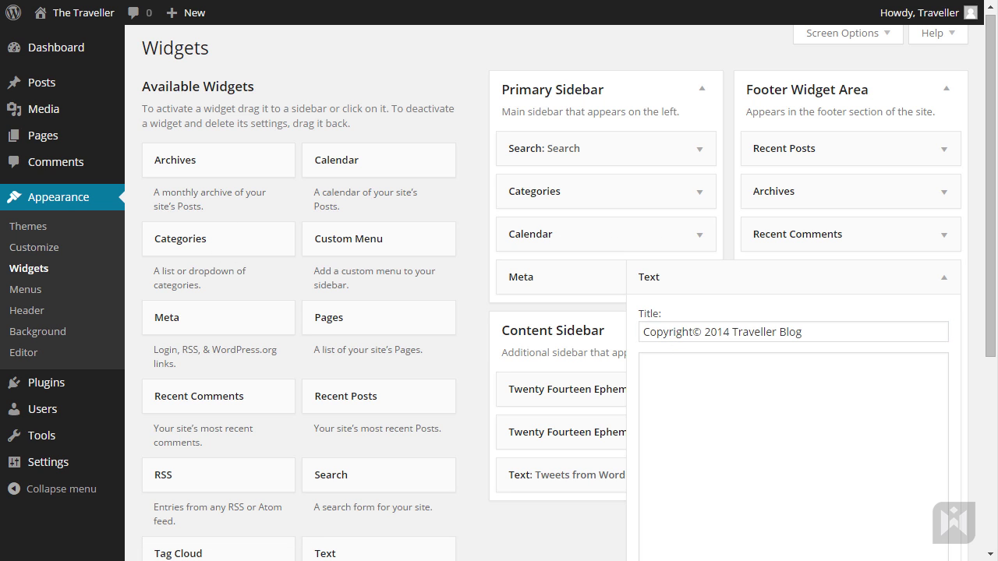
pyautogui.click(742, 394)
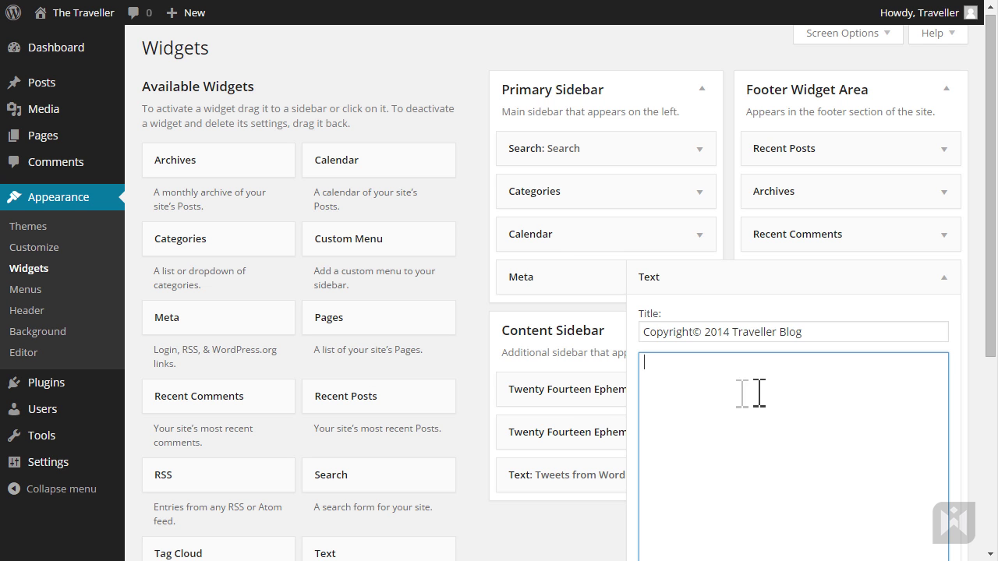
pyautogui.hotkey('ctrl', 'v')
pyautogui.scroll(-2, 883, 403)
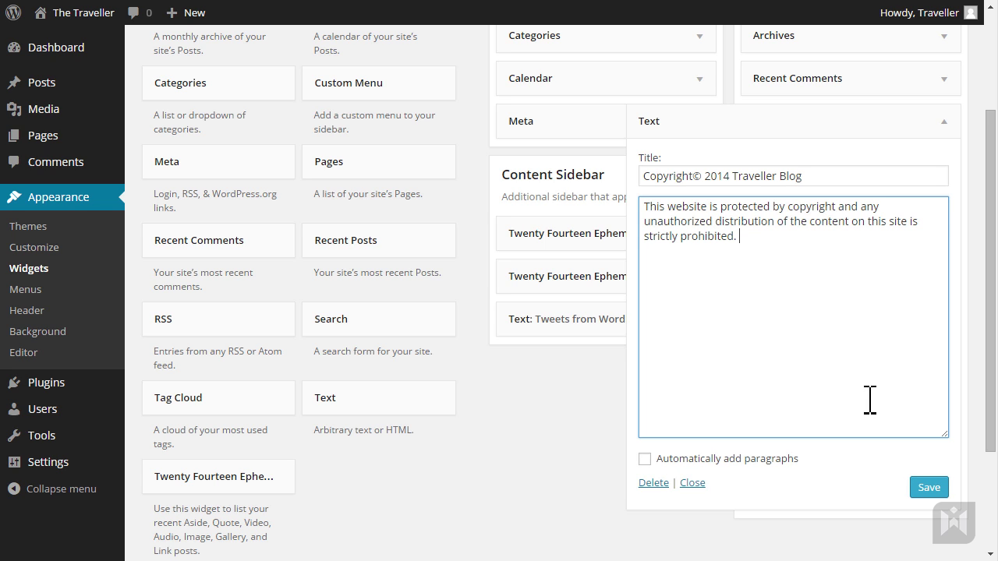
pyautogui.click(919, 489)
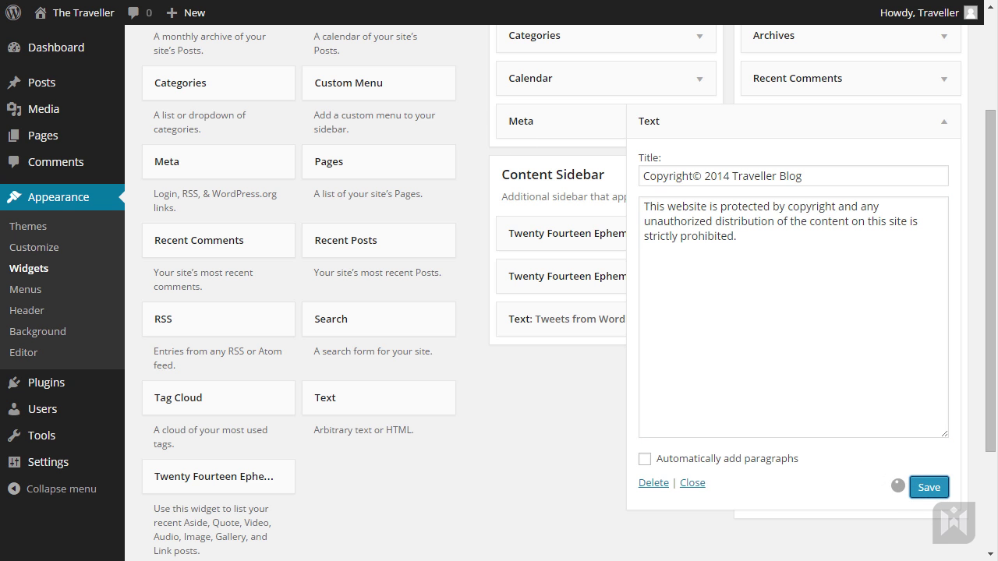
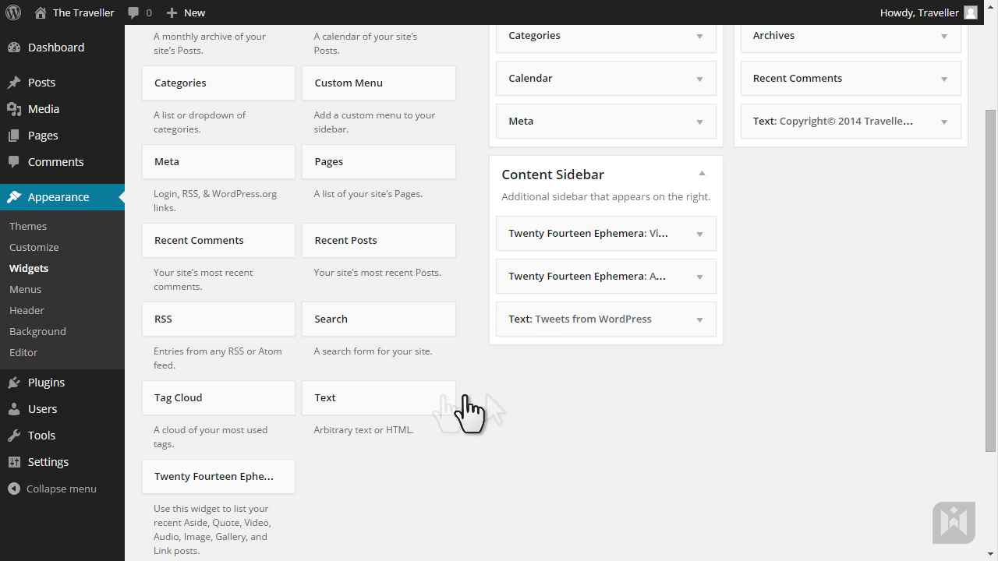
# Step: Add a Text widget at the beginning of the Content Sidebar and title it "A Little About Me"
pyautogui.moveTo(423, 413); pyautogui.dragTo(619, 224)
pyautogui.moveTo(604, 281); pyautogui.dragTo(599, 285)
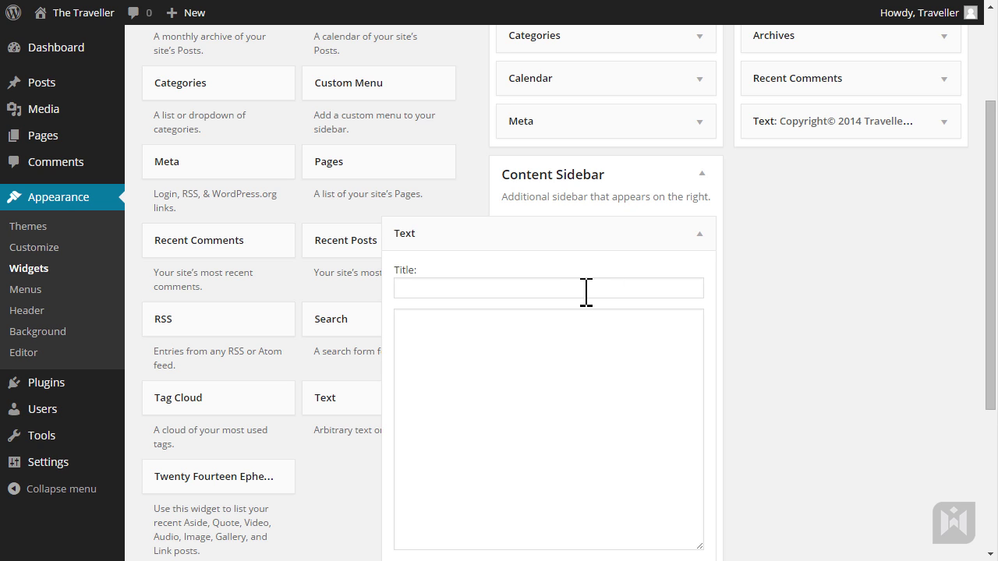
pyautogui.click(586, 289)
pyautogui.write('A')
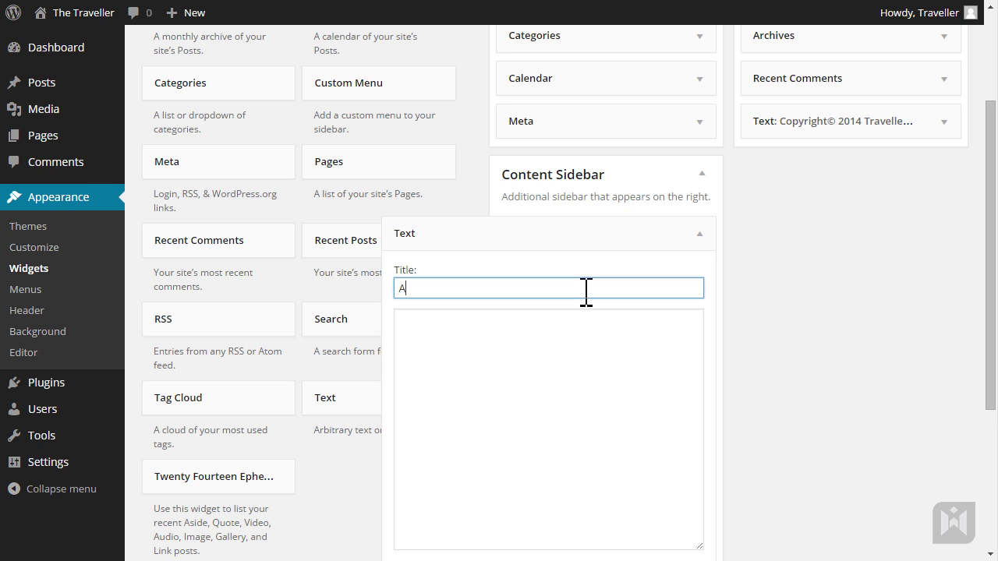
pyautogui.write(' Little About Me')
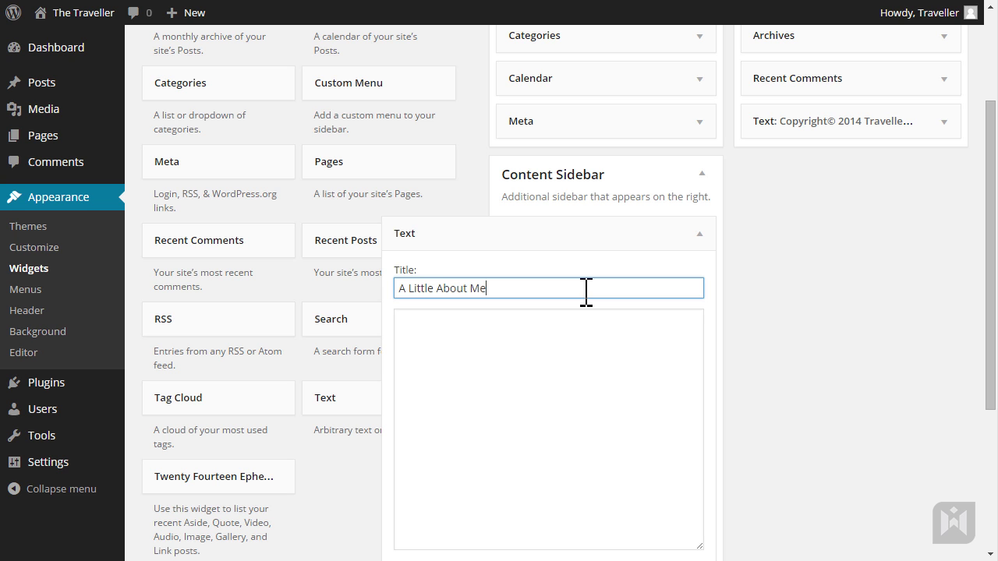
# Step: Fill the "A Little About Me" widget with the four-paragraph travel biography, separate the paragraphs with blank lines, and save it
pyautogui.click(616, 395)
pyautogui.write('I’ve always been fond of travelling since a very young age. I guess I’m luckier than most people in the sense that when I was young, my parents would take the whole family on overseas trips every year. We took the trips during summer break, and the trip was usually two weeks long. We went overseas every year until I went to high school; due to the work load, extra-curricular activities, and other commitments, I wasn’t able to travel anymore. I was pretty much studying my head off since the first day of high school, and didn’t stop until I finished university!')
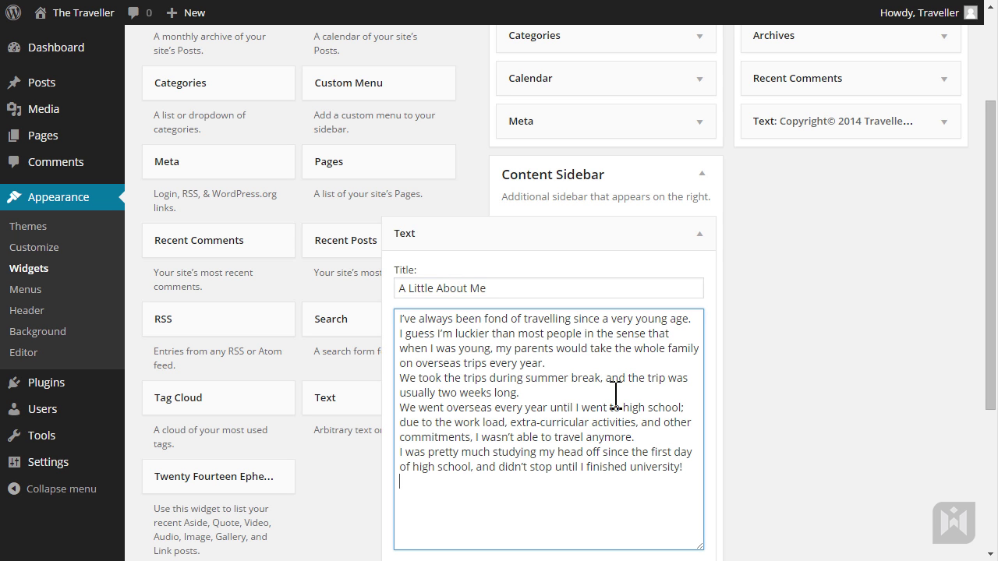
pyautogui.click(597, 361)
pyautogui.press('Return')
pyautogui.click(542, 406)
pyautogui.press('Return')
pyautogui.click(654, 472)
pyautogui.press('Return')
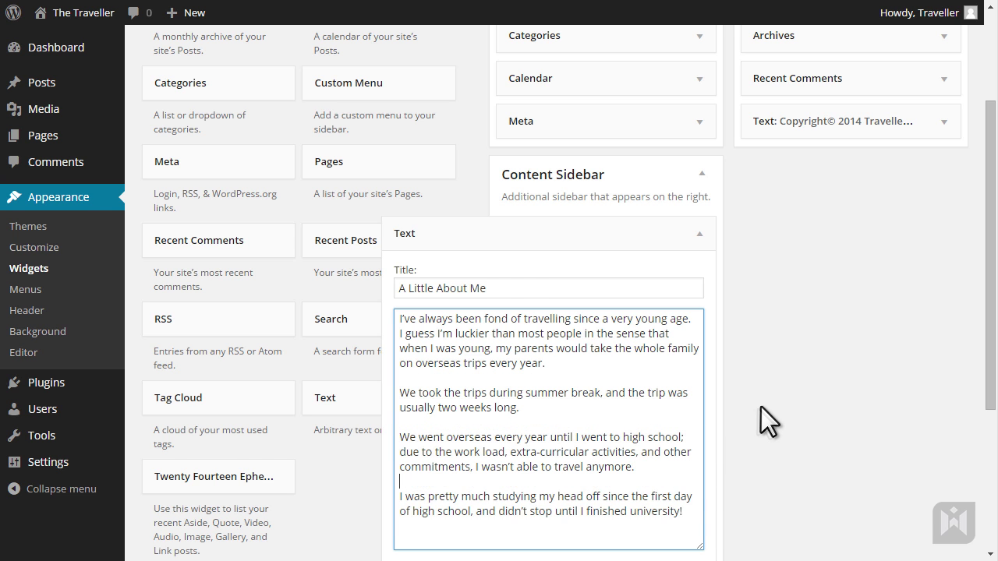
pyautogui.scroll(-1, 762, 406)
pyautogui.click(686, 523)
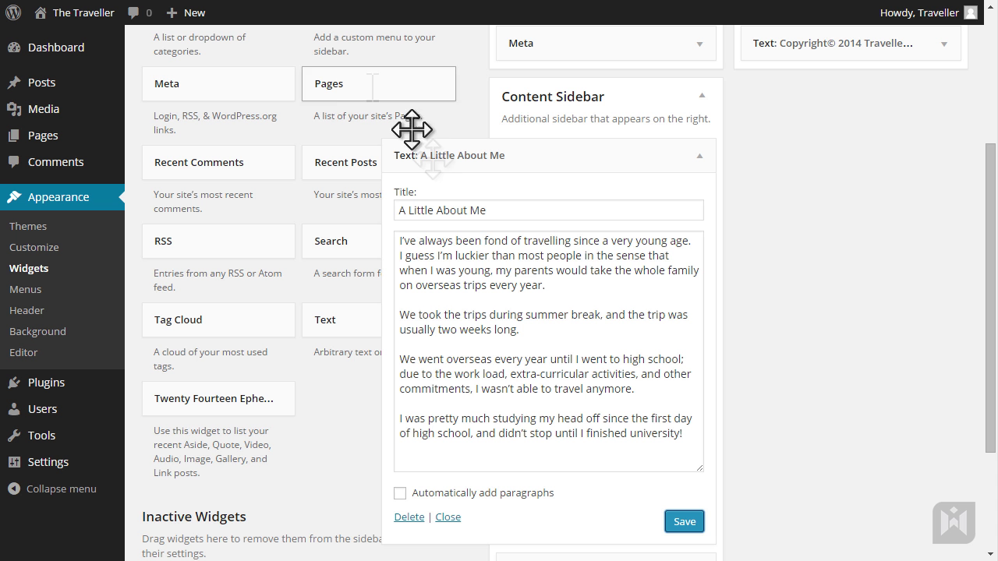
# Step: Insert <p> tags at the start and end of the first two paragraphs of the "A Little About Me" text
pyautogui.click(400, 241)
pyautogui.write('<p>')
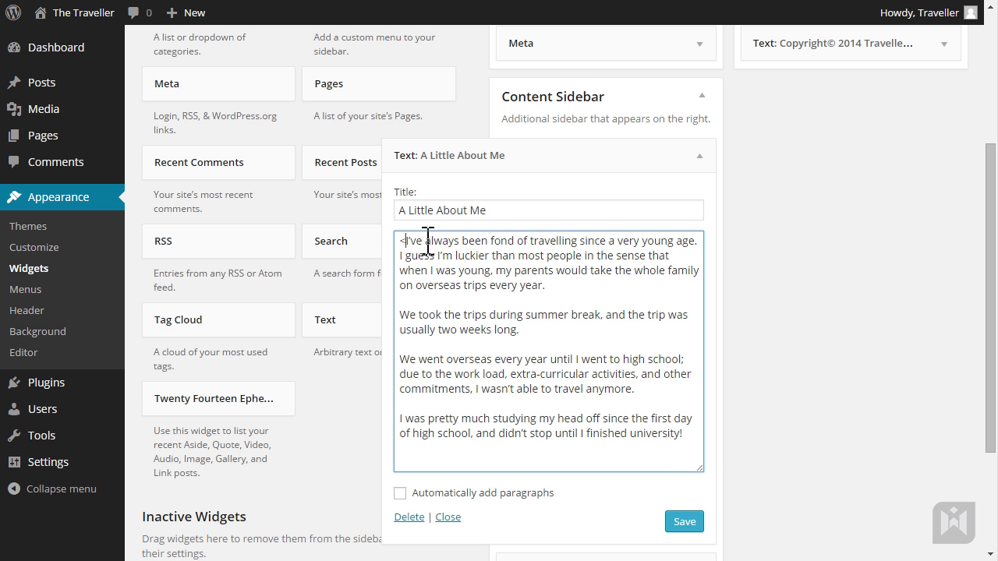
pyautogui.hotkey('shift', 'Left')
pyautogui.hotkey('shift', 'Left')
pyautogui.hotkey('shift', 'Left')
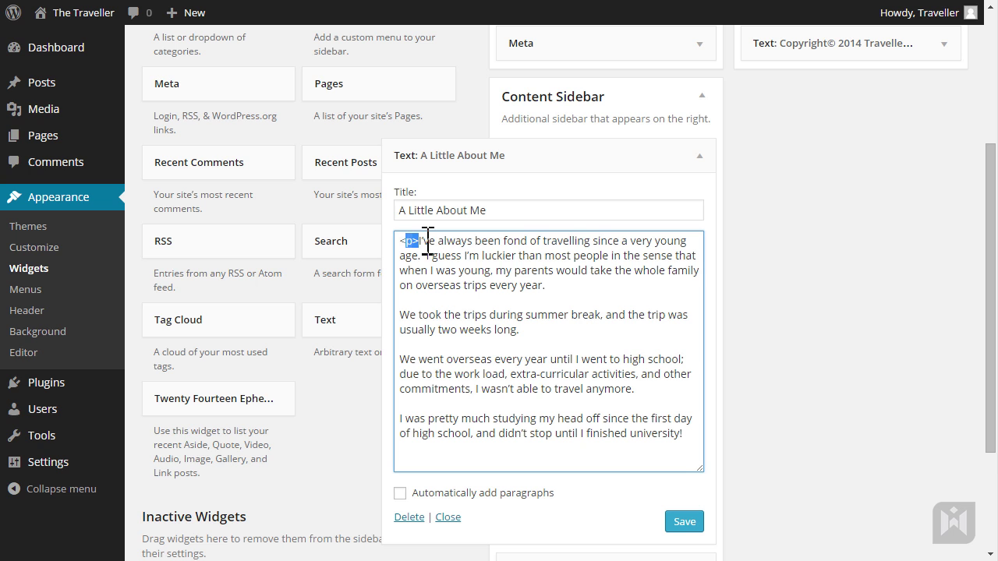
pyautogui.hotkey('ctrl', 'c')
pyautogui.click(577, 286)
pyautogui.hotkey('ctrl', 'v')
pyautogui.click(538, 329)
pyautogui.hotkey('ctrl', 'v')
pyautogui.click(401, 317)
pyautogui.hotkey('ctrl', 'v')
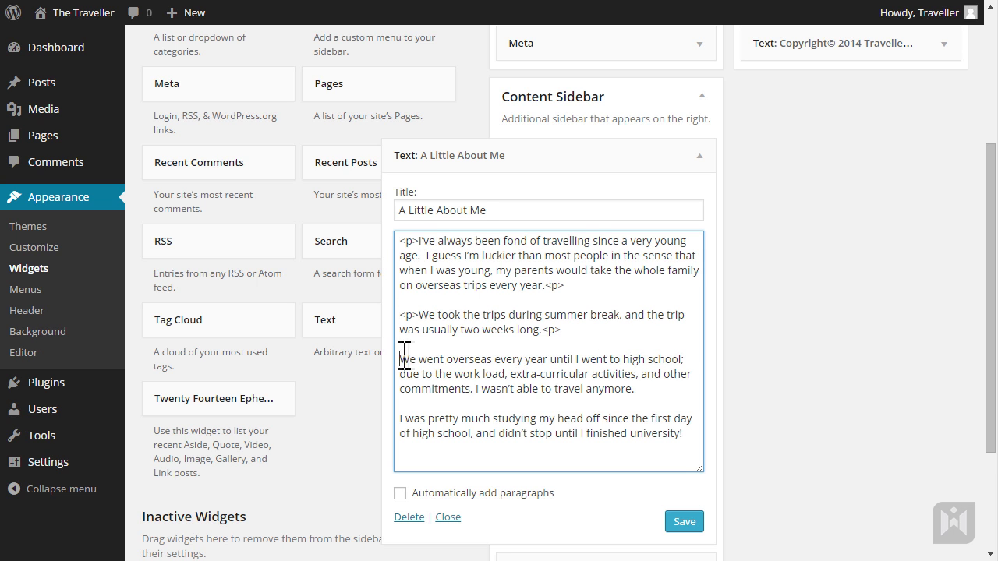
# Step: Insert <p> tags at the start and end of the last two paragraphs of the "A Little About Me" text
pyautogui.click(400, 359)
pyautogui.hotkey('ctrl', 'v')
pyautogui.click(689, 388)
pyautogui.hotkey('ctrl', 'v')
pyautogui.click(694, 440)
pyautogui.hotkey('ctrl', 'v')
pyautogui.click(400, 435)
pyautogui.hotkey('ctrl', 'v')
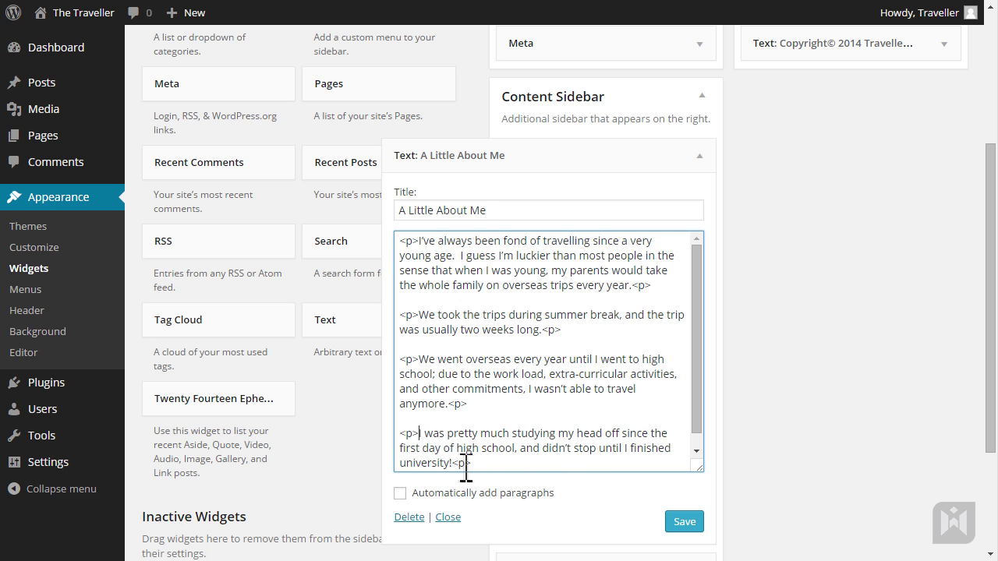
# Step: Change the tag ending each of the four paragraphs into a closing </p> tag and save the widget
pyautogui.click(459, 463)
pyautogui.write('/')
pyautogui.click(455, 403)
pyautogui.write('/')
pyautogui.click(545, 331)
pyautogui.write('/')
pyautogui.click(637, 285)
pyautogui.write('/')
pyautogui.click(682, 519)
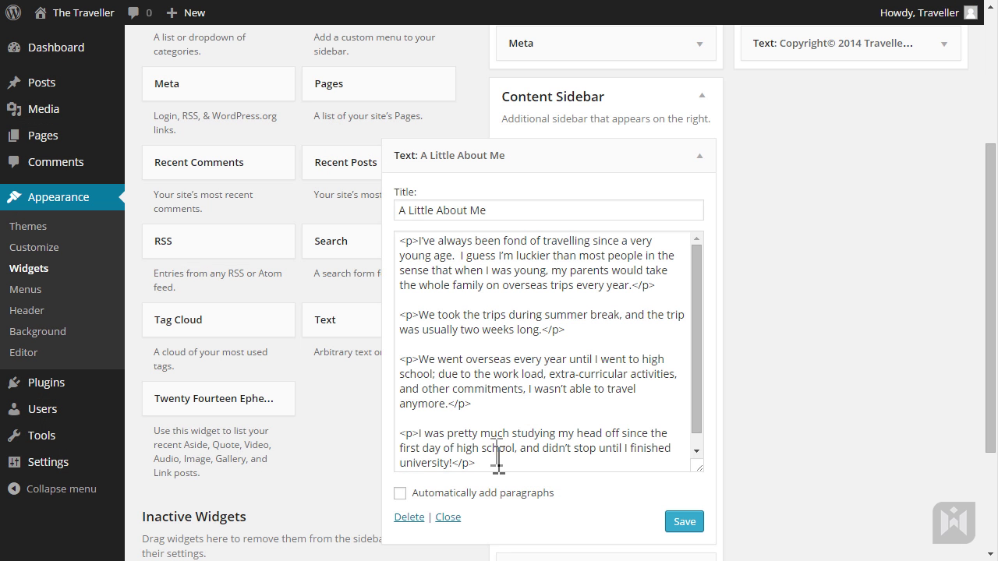
# Step: Delete the opening <p> and closing </p> tags from the last two paragraphs of the "A Little About Me" text
pyautogui.click(498, 460)
pyautogui.press('BackSpace')
pyautogui.press('BackSpace')
pyautogui.press('BackSpace')
pyautogui.press('BackSpace')
pyautogui.click(489, 399)
pyautogui.press('BackSpace')
pyautogui.press('BackSpace')
pyautogui.press('BackSpace')
pyautogui.press('BackSpace')
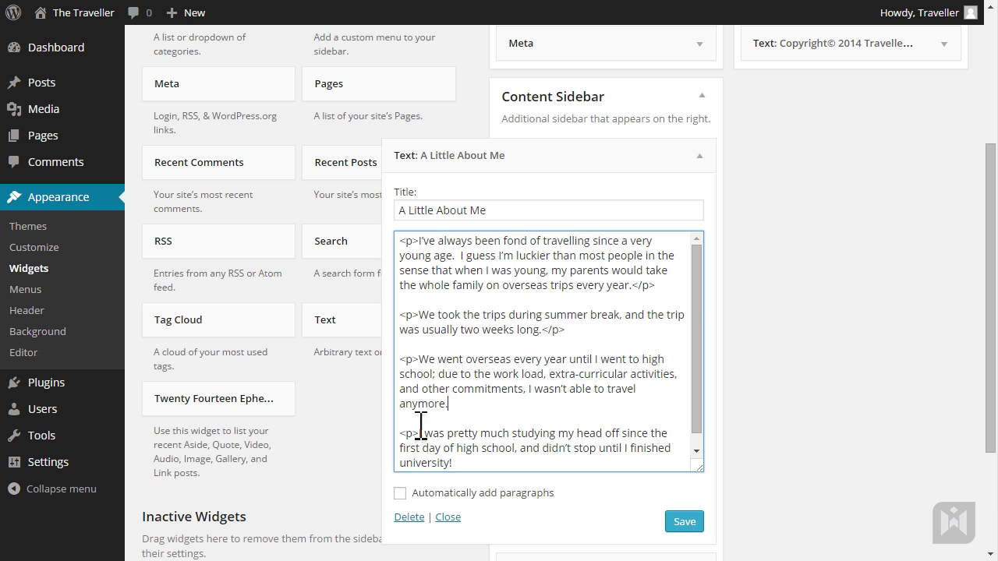
pyautogui.click(419, 433)
pyautogui.press('BackSpace')
pyautogui.press('BackSpace')
pyautogui.press('BackSpace')
pyautogui.click(418, 359)
pyautogui.press('BackSpace')
pyautogui.press('BackSpace')
pyautogui.press('BackSpace')
# Step: Delete the opening <p> and closing </p> tags from the first two paragraphs of the "A Little About Me" text
pyautogui.click(418, 316)
pyautogui.press('BackSpace')
pyautogui.press('BackSpace')
pyautogui.press('BackSpace')
pyautogui.click(566, 327)
pyautogui.press('BackSpace')
pyautogui.press('BackSpace')
pyautogui.press('BackSpace')
pyautogui.press('BackSpace')
pyautogui.click(584, 286)
pyautogui.press('BackSpace')
pyautogui.press('BackSpace')
pyautogui.press('BackSpace')
pyautogui.press('BackSpace')
pyautogui.click(418, 242)
pyautogui.press('BackSpace')
pyautogui.press('BackSpace')
pyautogui.press('BackSpace')
# Step: Enable automatic paragraphs for the "A Little About Me" widget, save it, and reload the blog's front page to check it
pyautogui.click(436, 493)
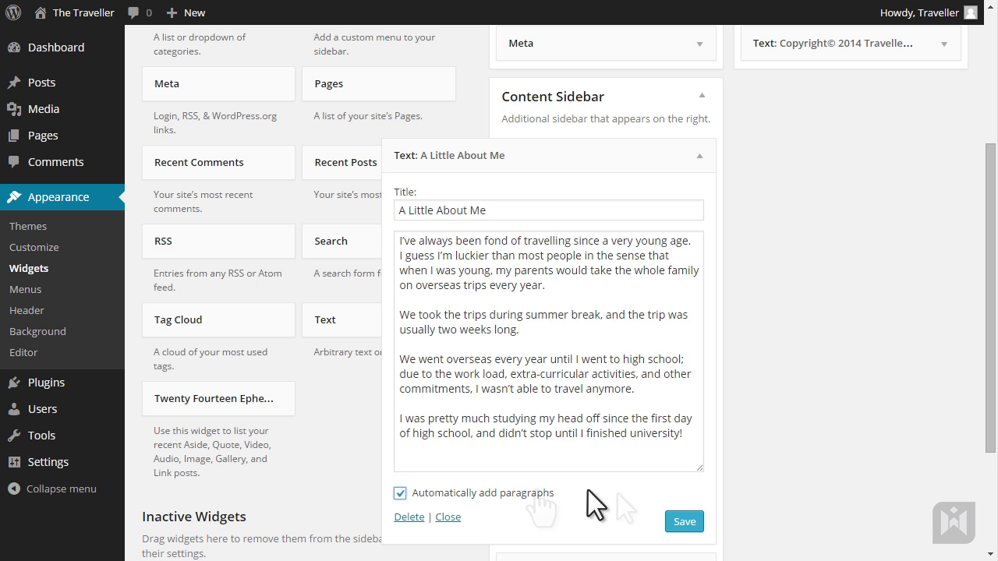
pyautogui.click(684, 521)
pyautogui.hotkey('ctrl', 'Tab')
pyautogui.press('F5')
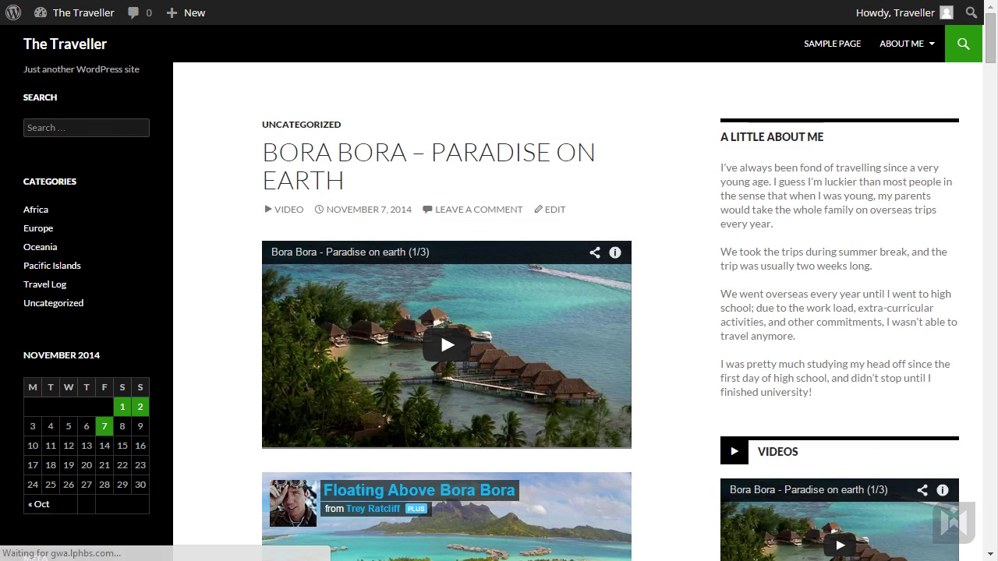